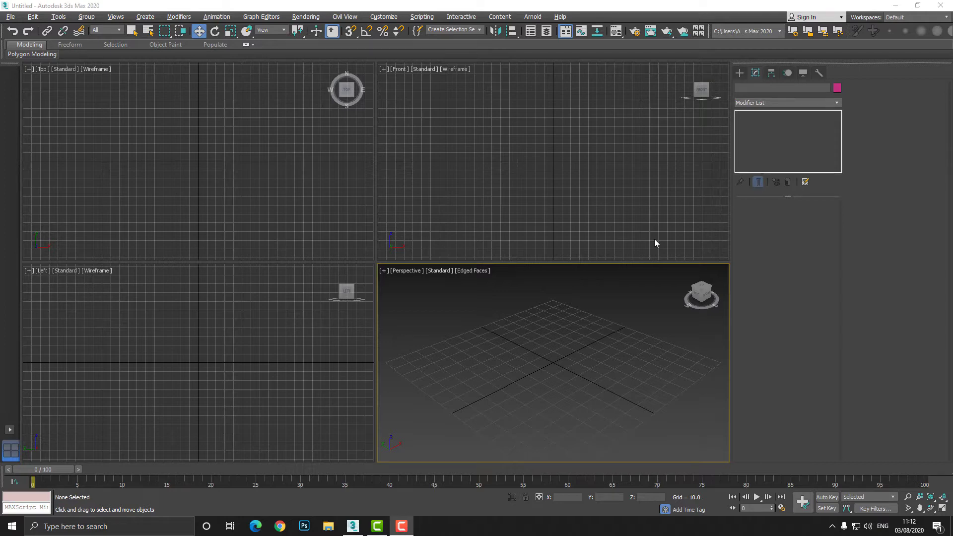
Step: Create a sphere of radius 9.623 at the grid centre and zoom in on it from the Front view
left_click(740, 74)
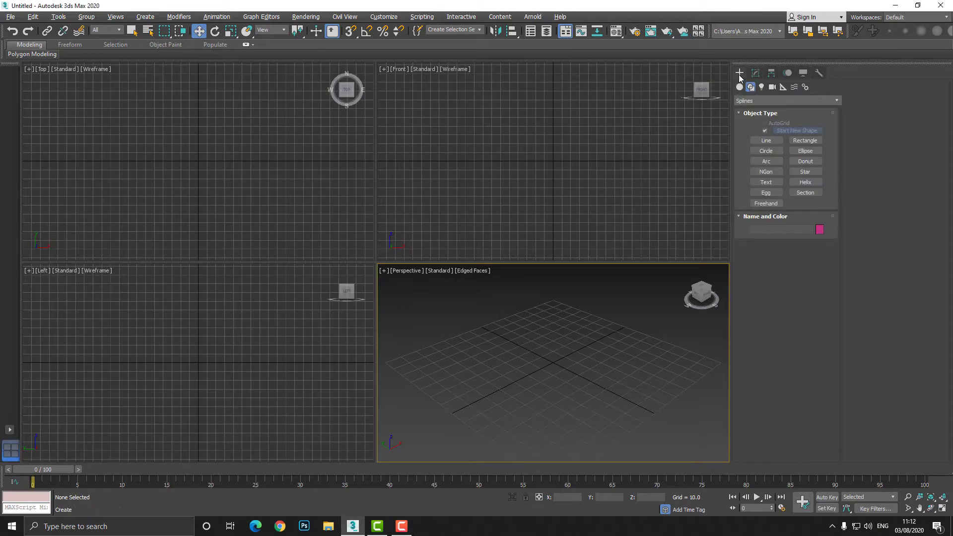
left_click(739, 88)
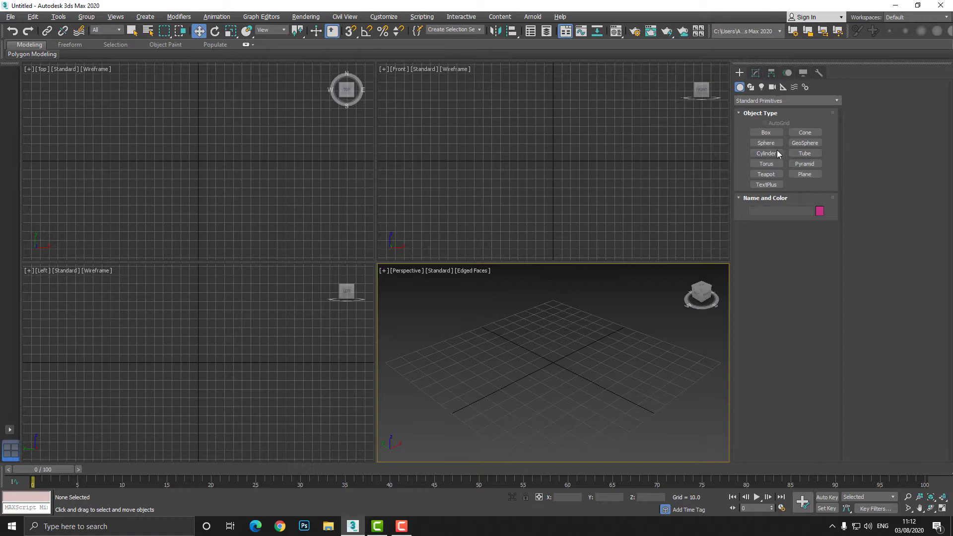
left_click(766, 142)
left_click_drag(555, 361, 552, 351)
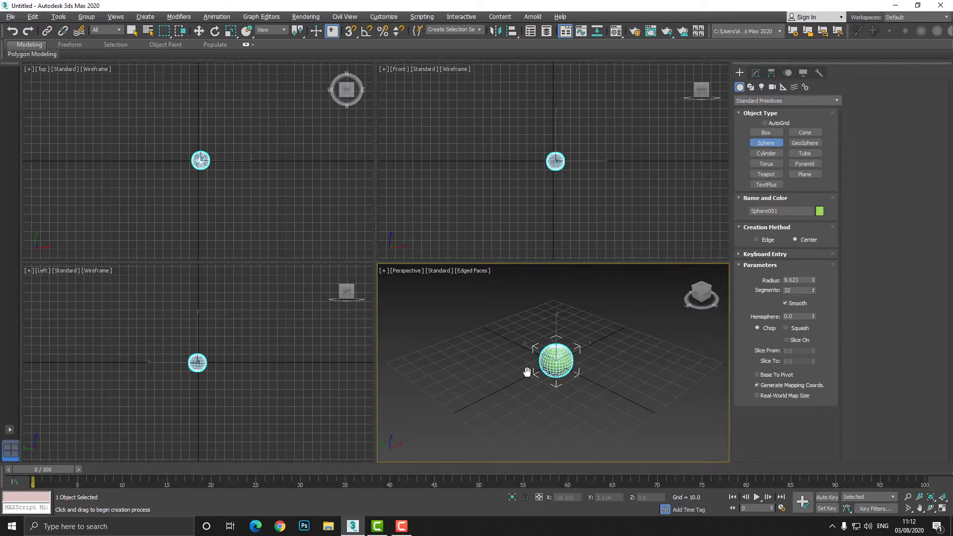
key("f")
scroll(528, 362, "up", 3)
scroll(564, 375, "up", 3)
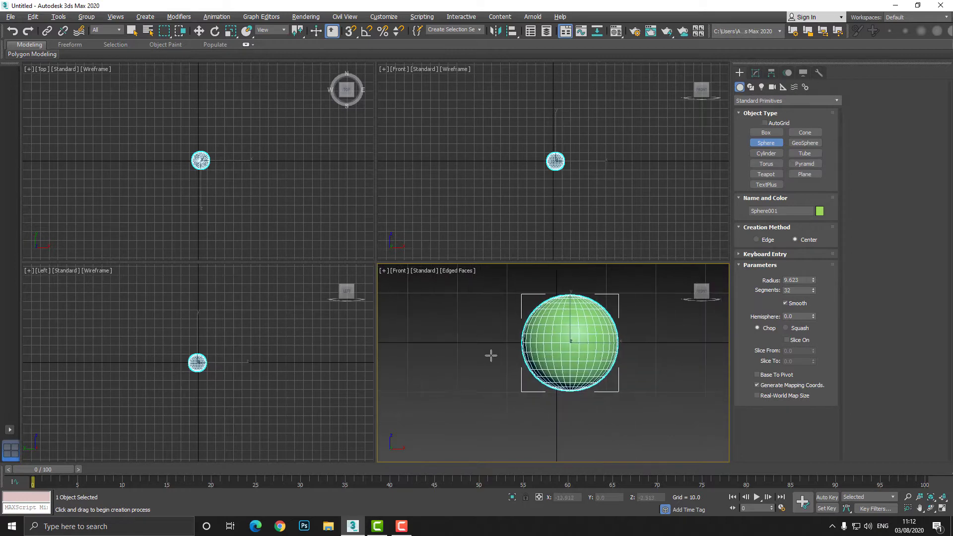
Step: Convert Sphere001 to an Editable Poly
left_click(199, 31)
right_click(569, 339)
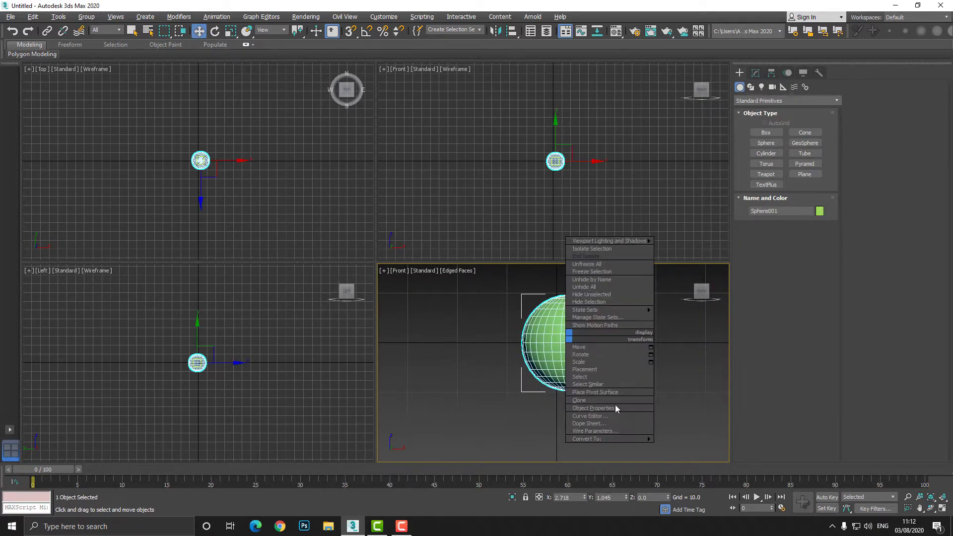
left_click(671, 443)
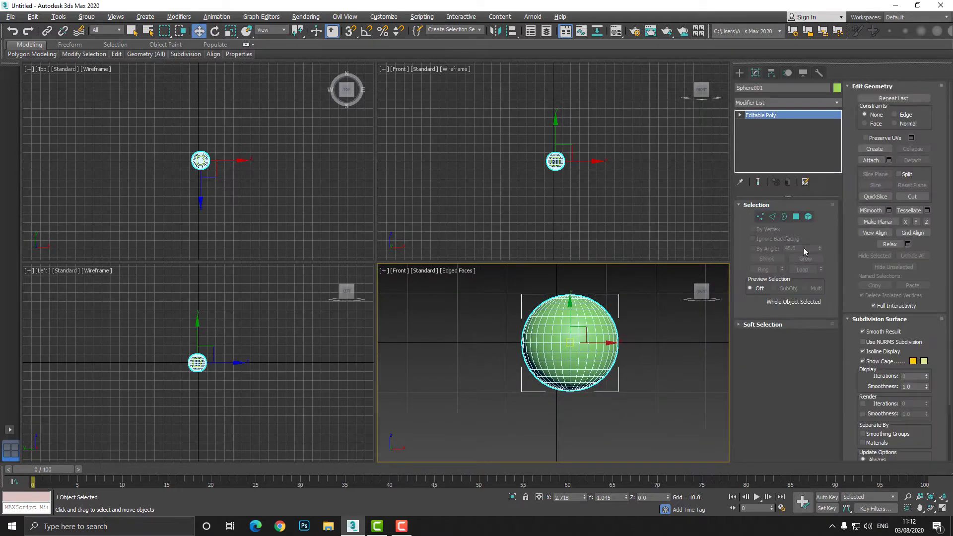
Step: Delete the sphere's lower-half polygons and select the dome's open bottom border
left_click(785, 217)
left_click(796, 216)
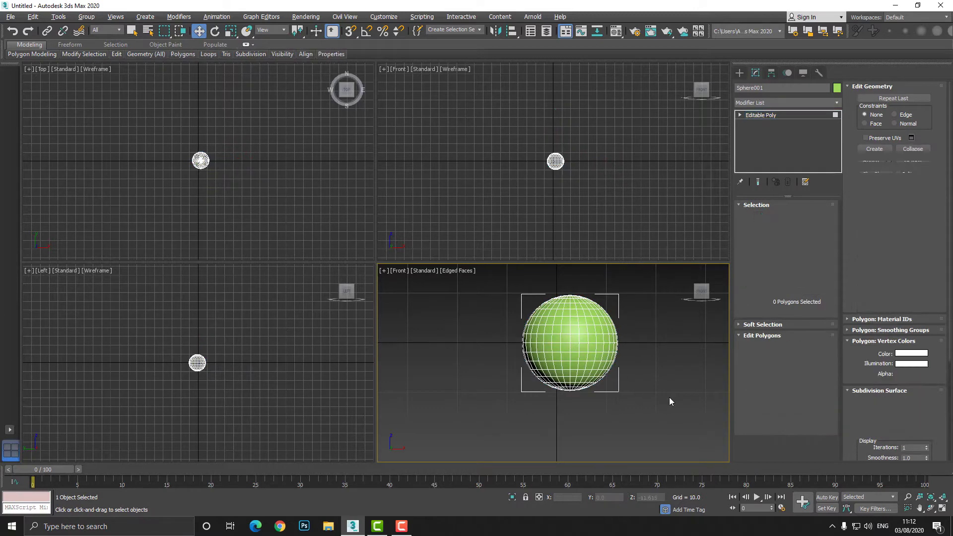
left_click_drag(669, 395, 496, 346)
key("Delete")
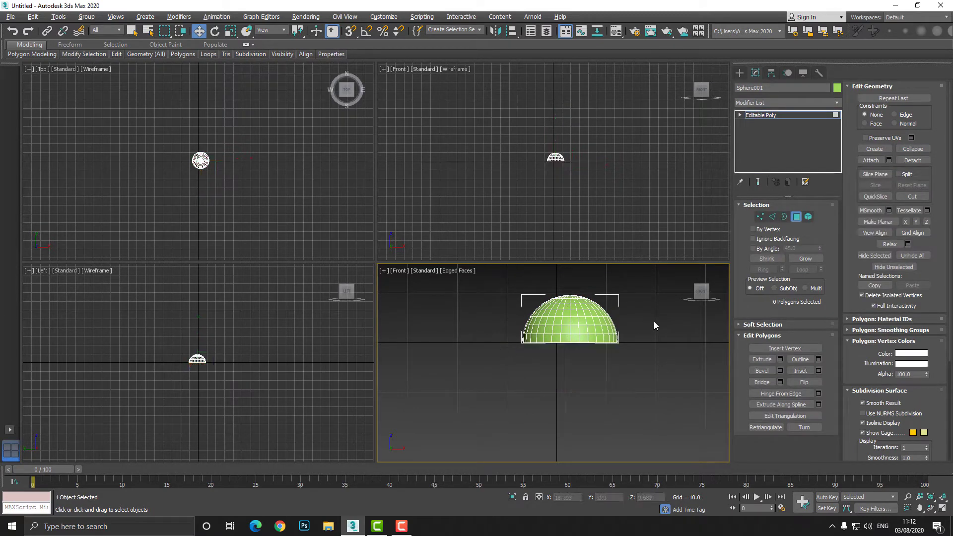
left_click(784, 217)
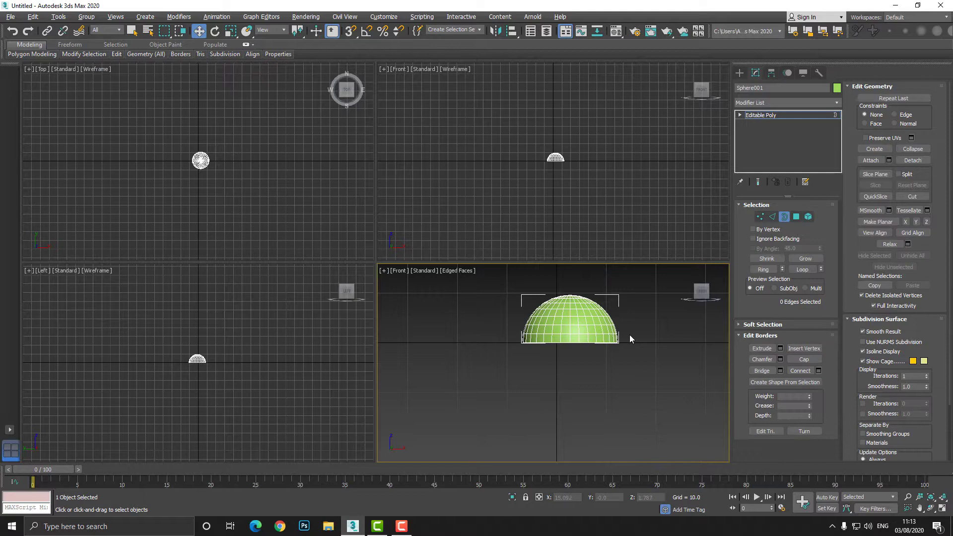
left_click(611, 341)
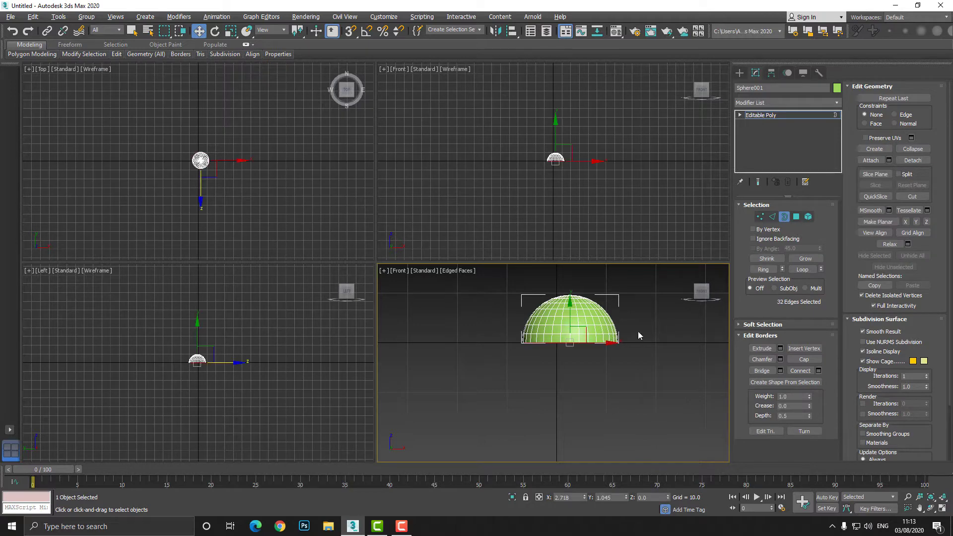
Step: In a maximized Perspective view, Shift-scale the border edges outward into a first flange
left_click(771, 217)
key("p")
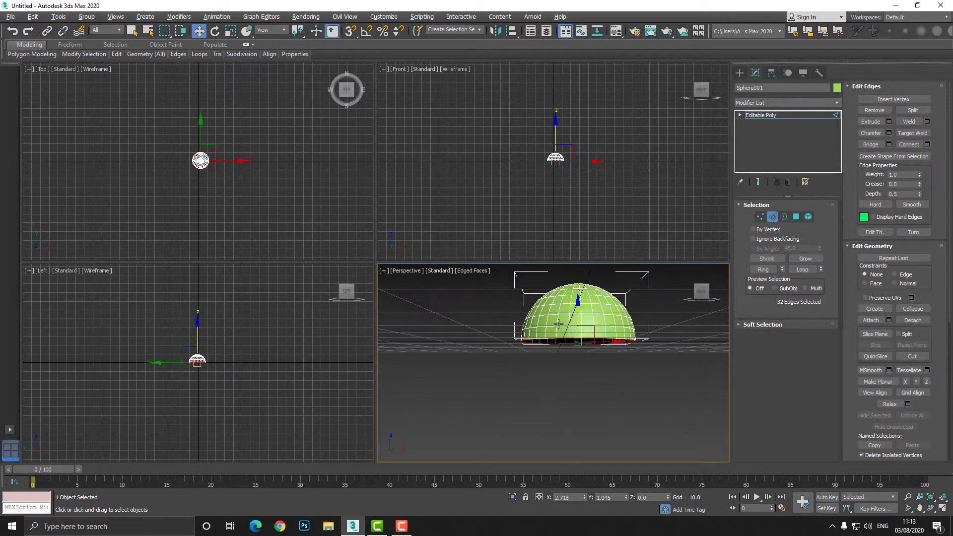
key("ctrl+r")
left_click_drag(561, 340, 521, 331)
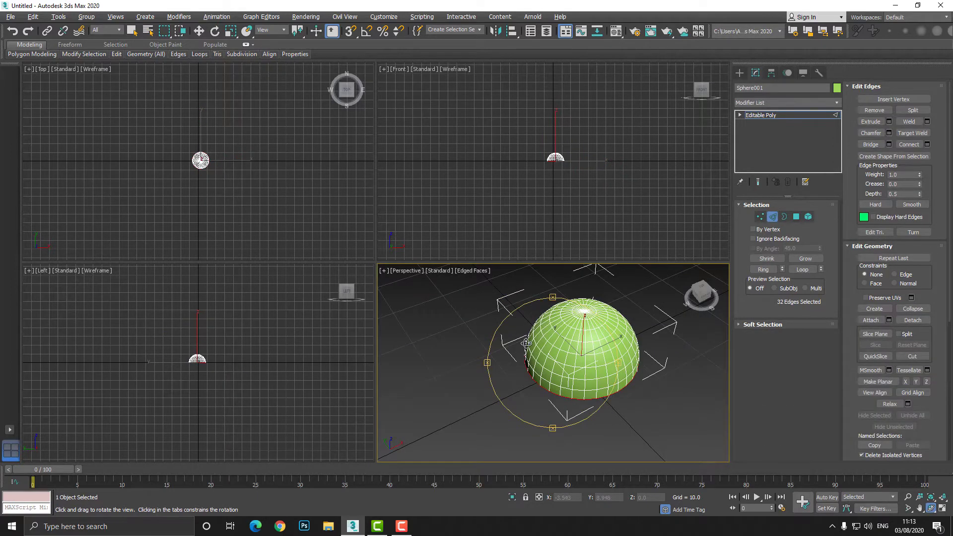
key("alt+w")
scroll(260, 124, "down", 3)
key("r")
scroll(268, 126, "up", 2)
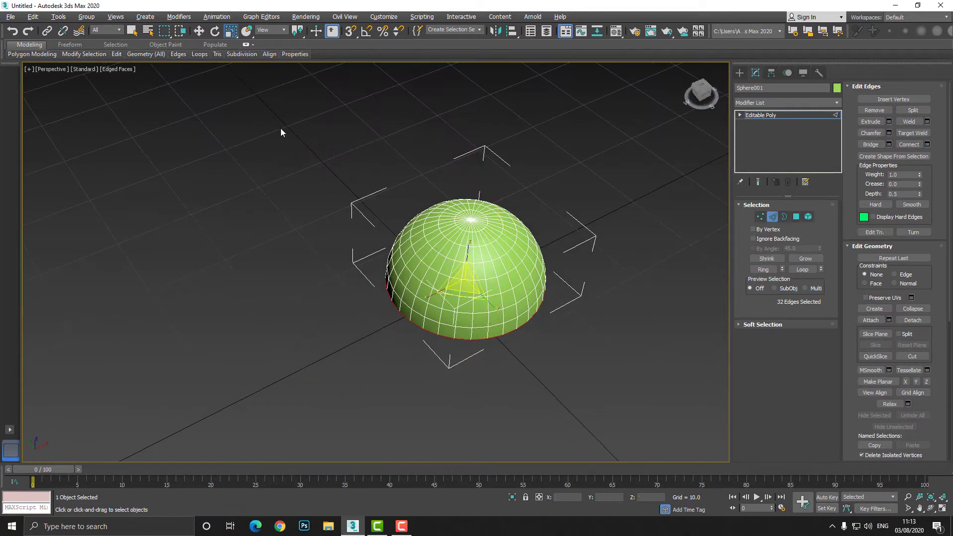
left_click_drag(462, 283, 468, 250, "shift")
Step: Extrude a much wider outer ring from the rim and raise it to form a bowl
key("w")
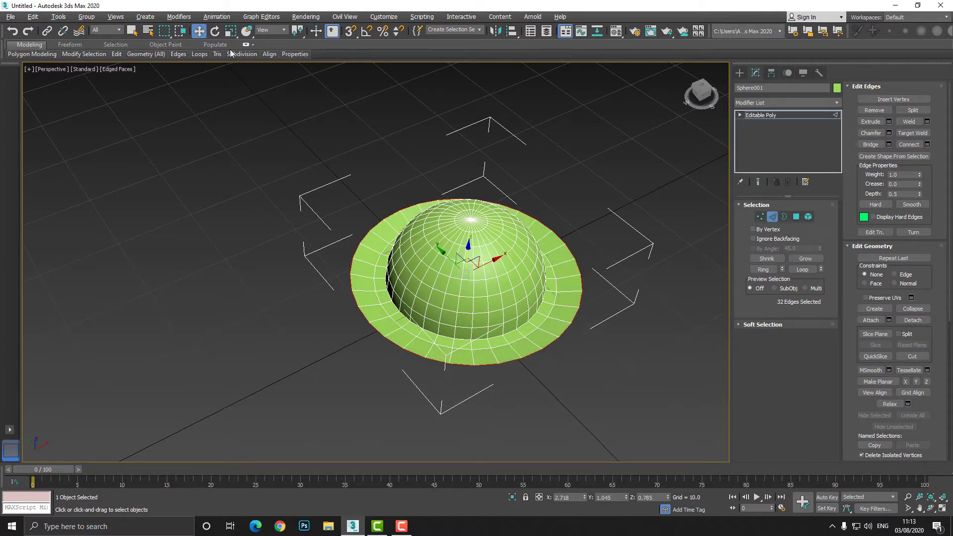
key("r")
scroll(312, 199, "down", 5)
left_click_drag(397, 221, 397, 119, "shift")
key("w")
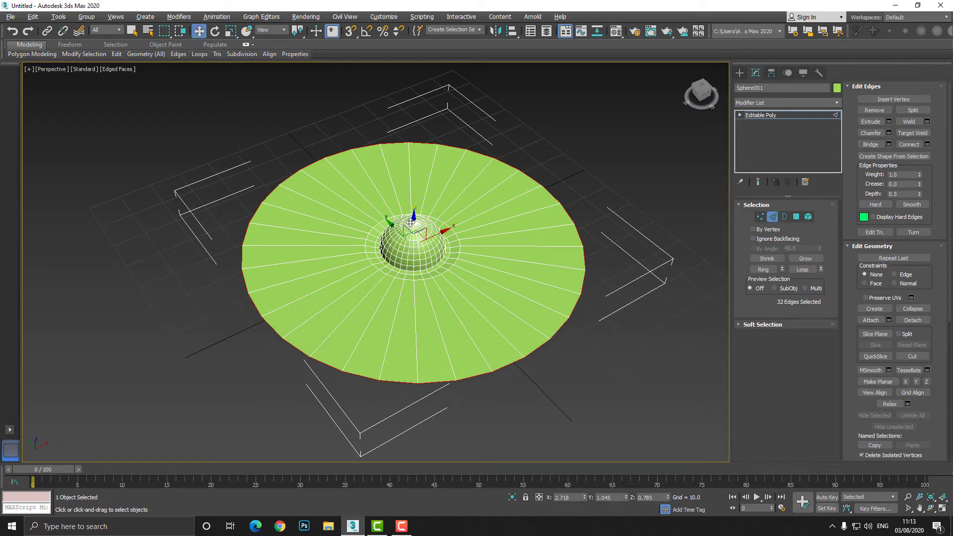
left_click_drag(416, 219, 416, 166)
left_click(231, 31)
Step: Ring-select the rim's radial edges, connect them with 2 edge loops, and raise those loops
key("w")
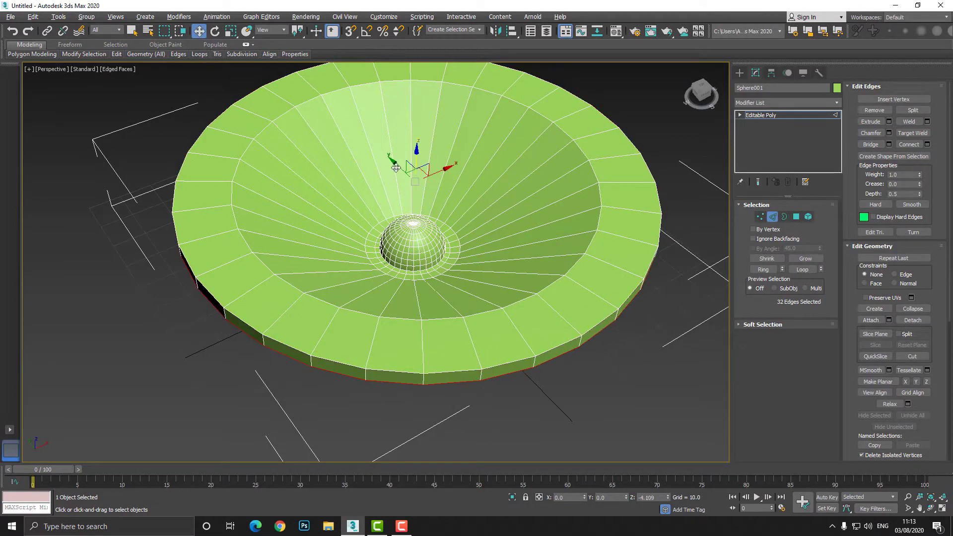
left_click(219, 182)
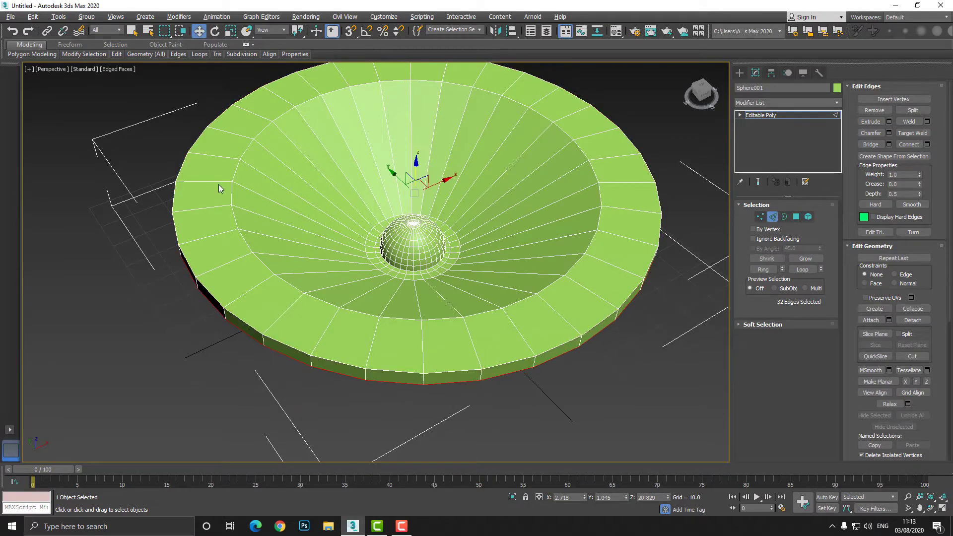
left_click(763, 270)
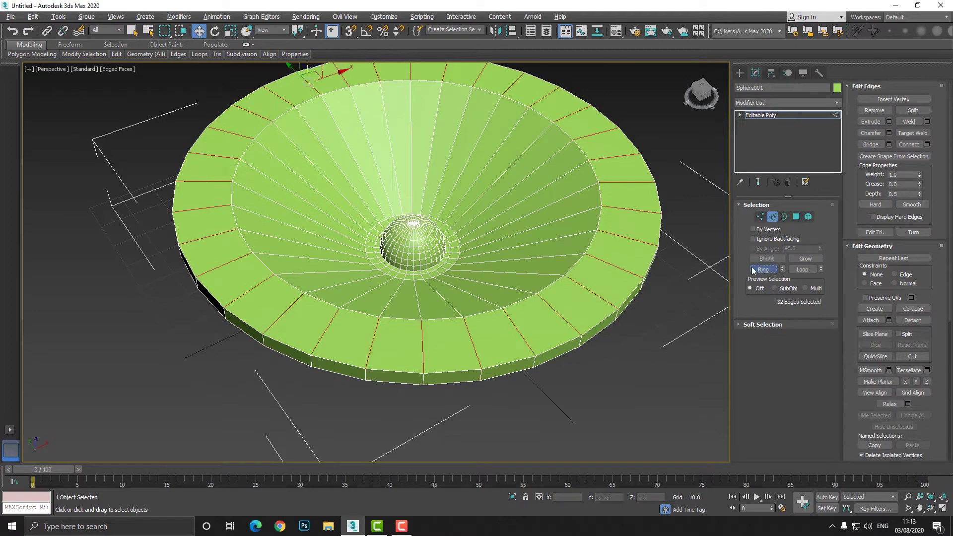
right_click(620, 206)
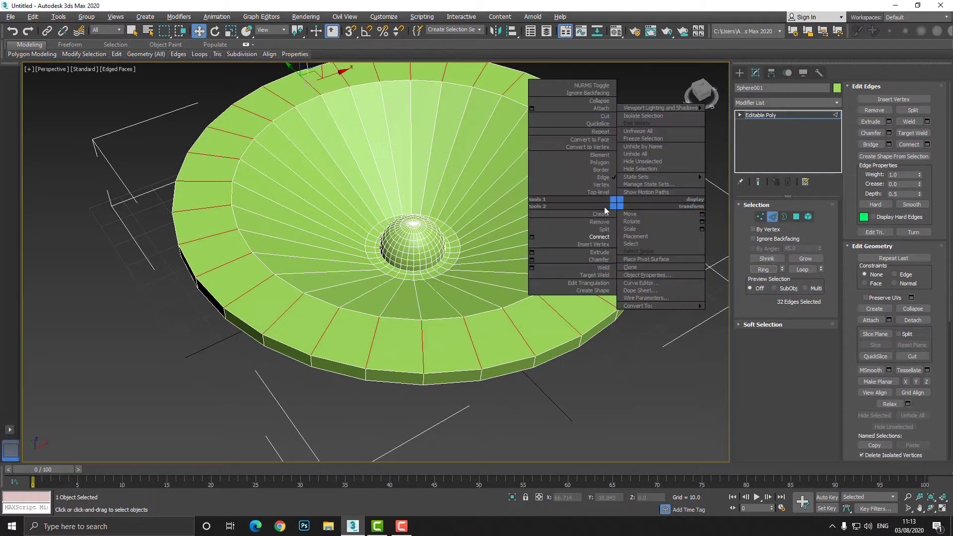
left_click(532, 237)
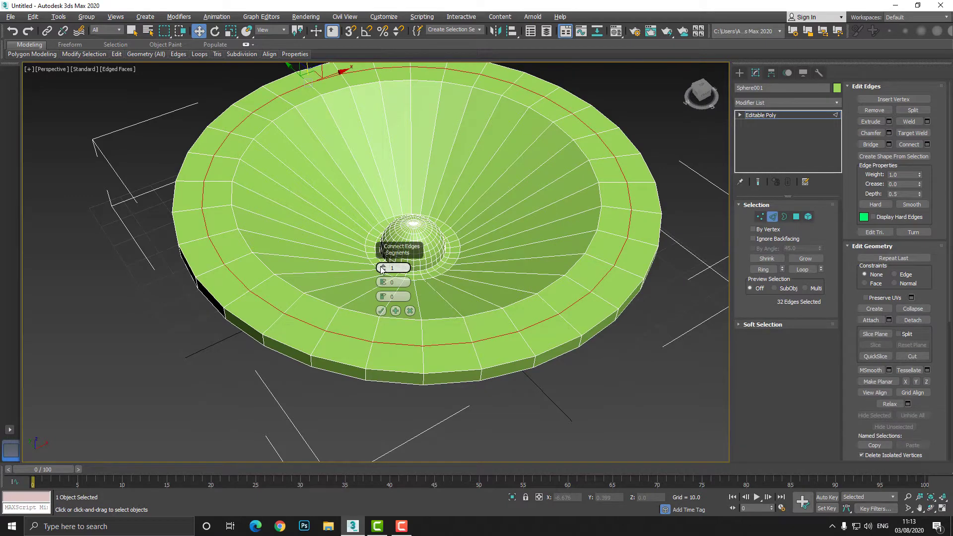
left_click_drag(381, 269, 381, 265)
left_click(381, 311)
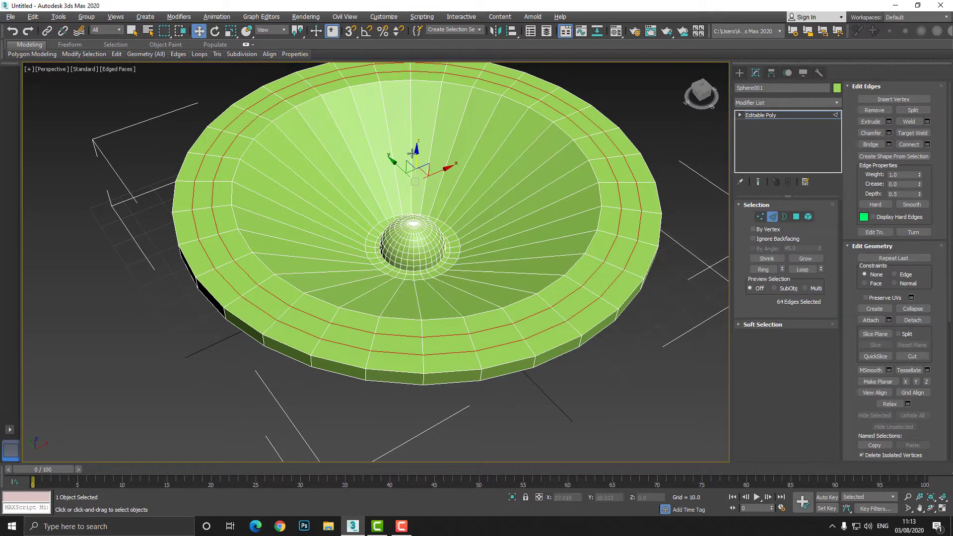
left_click_drag(419, 151, 418, 146)
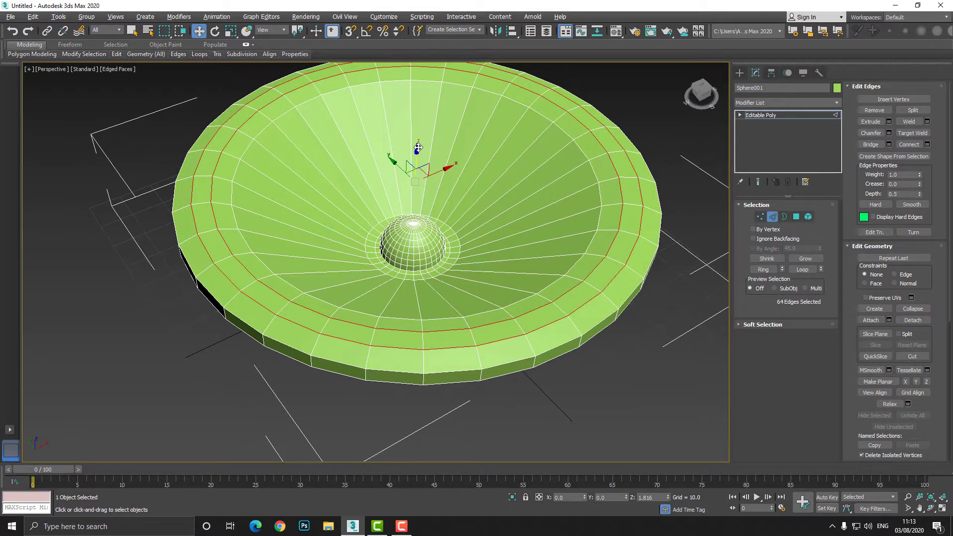
Step: Ring-select the slope's 32 radial edges and connect them with 8 edge loops
left_click(318, 172)
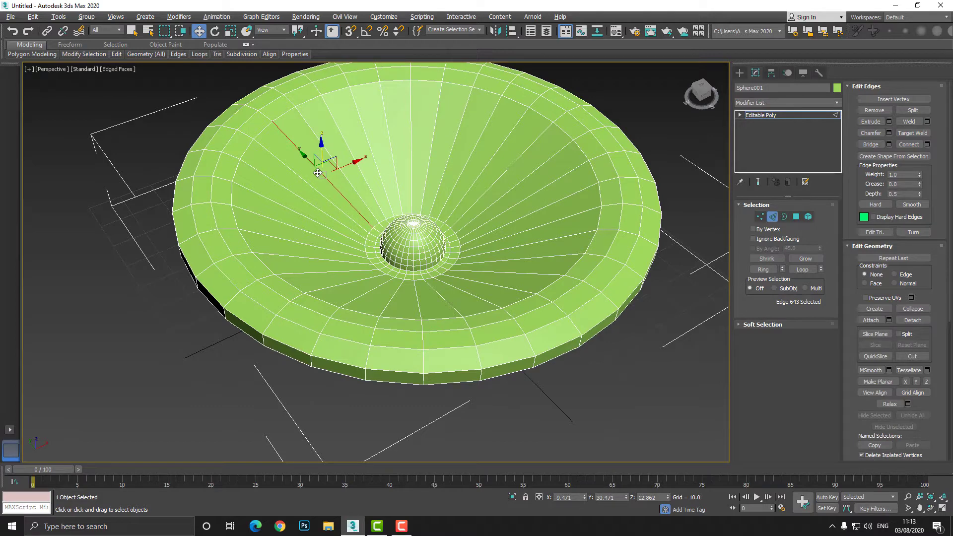
left_click(763, 270)
right_click(519, 185)
left_click(433, 218)
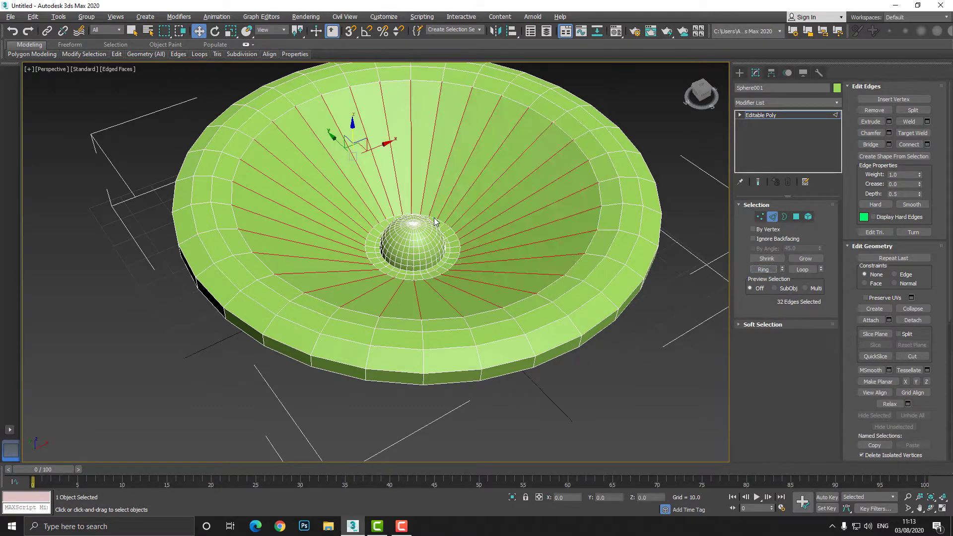
left_click_drag(383, 268, 381, 257)
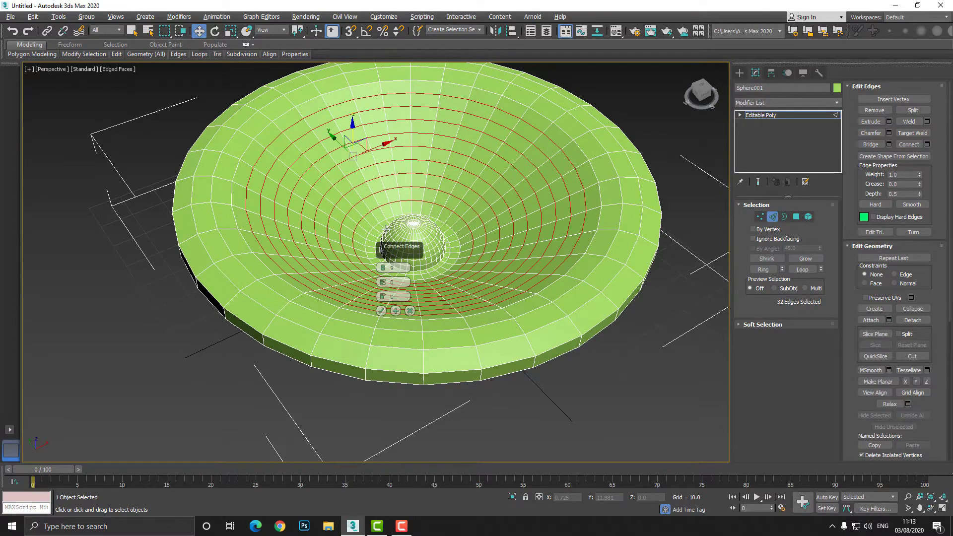
left_click(381, 311)
middle_click_drag(333, 214, 355, 239, "alt")
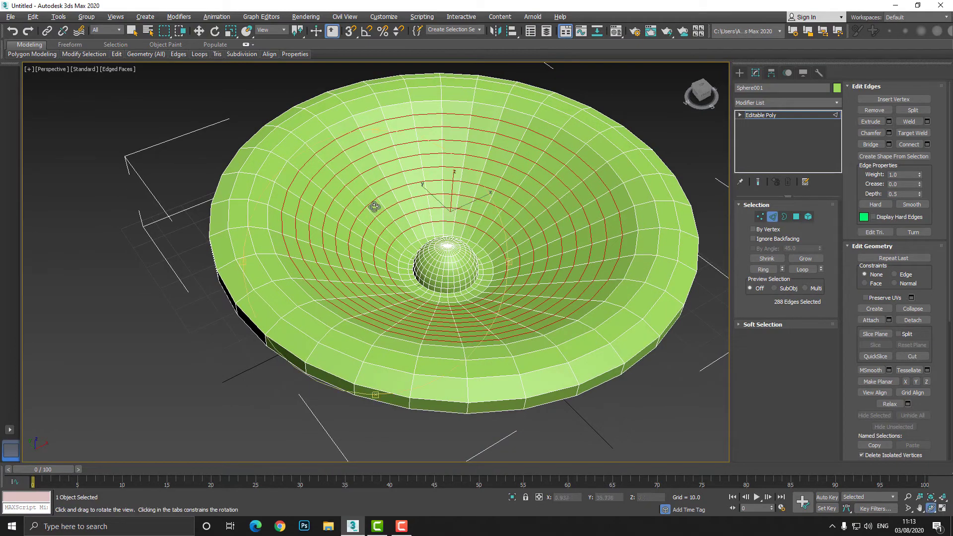
mouse_move(374, 206)
middle_mouse_down("alt")
mouse_move(385, 181)
mouse_move(384, 198)
middle_mouse_up("alt")
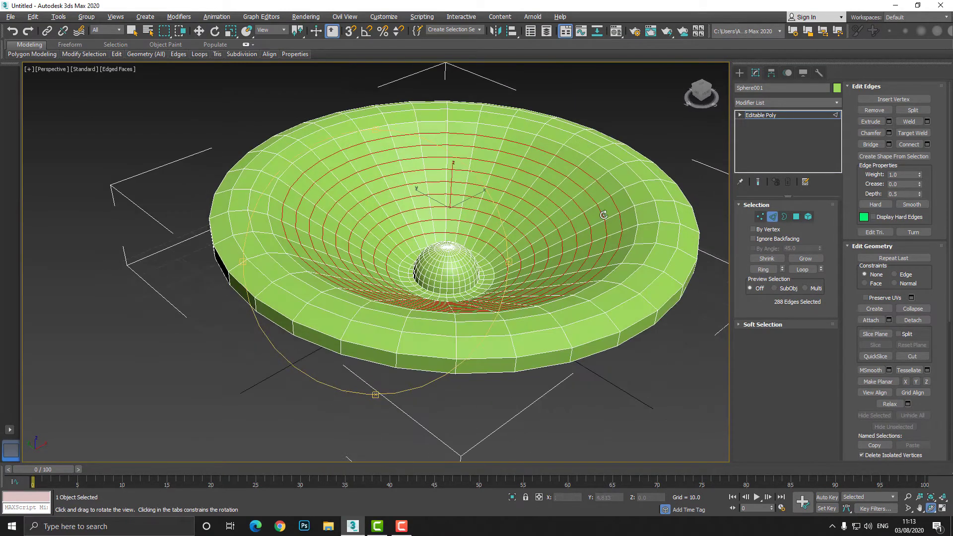
Step: Apply TurboSmooth at 2 iterations to Sphere001, then deselect and reselect it
left_click(772, 216)
left_click(782, 104)
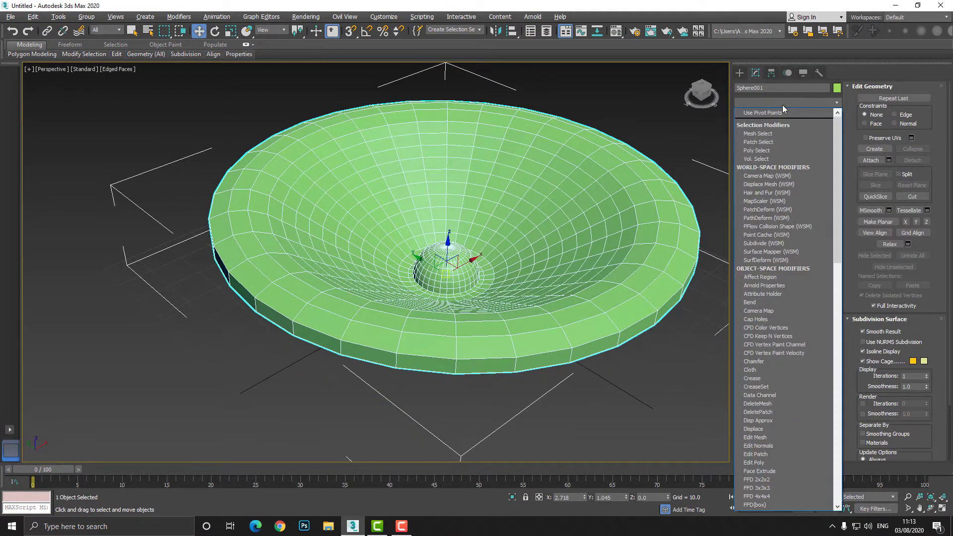
key("t")
key("Down")
key("Down")
key("Return")
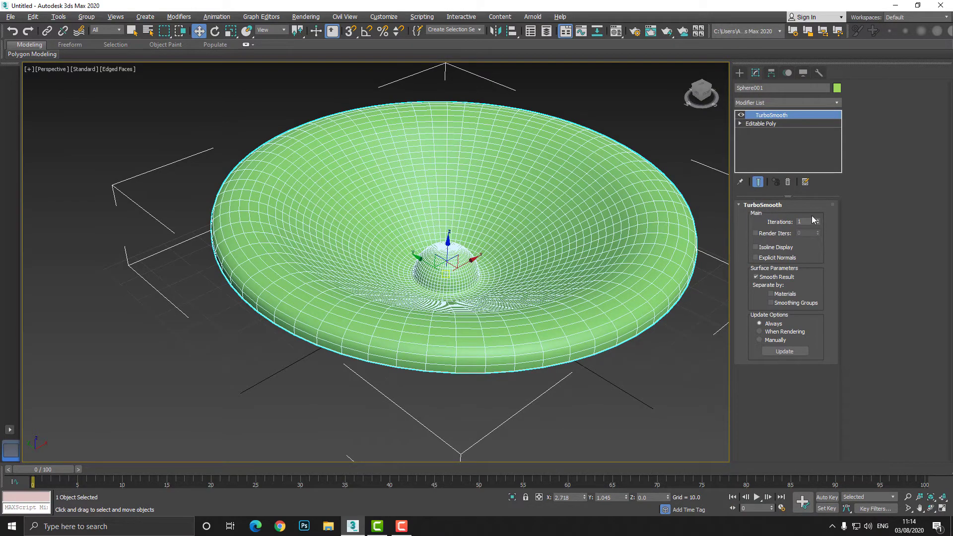
left_click(145, 178)
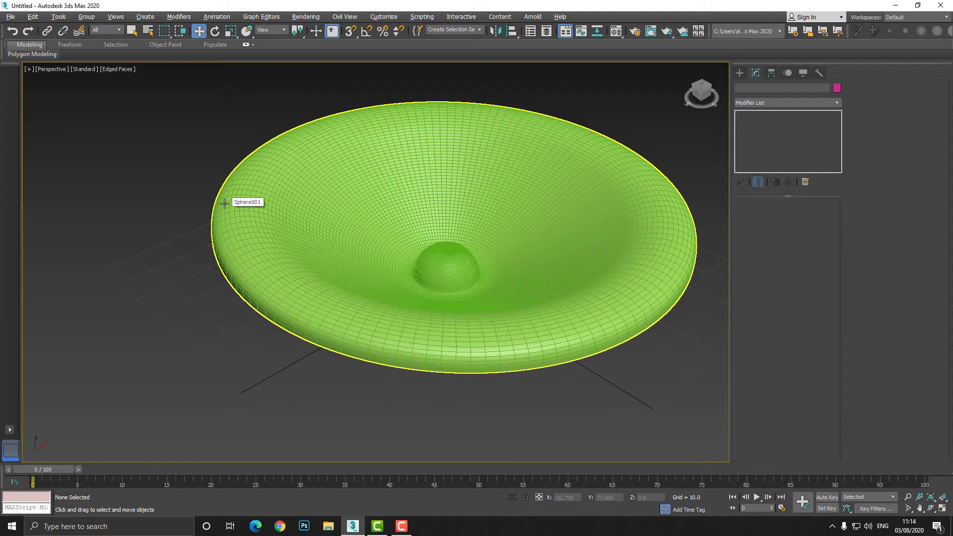
left_click(391, 189)
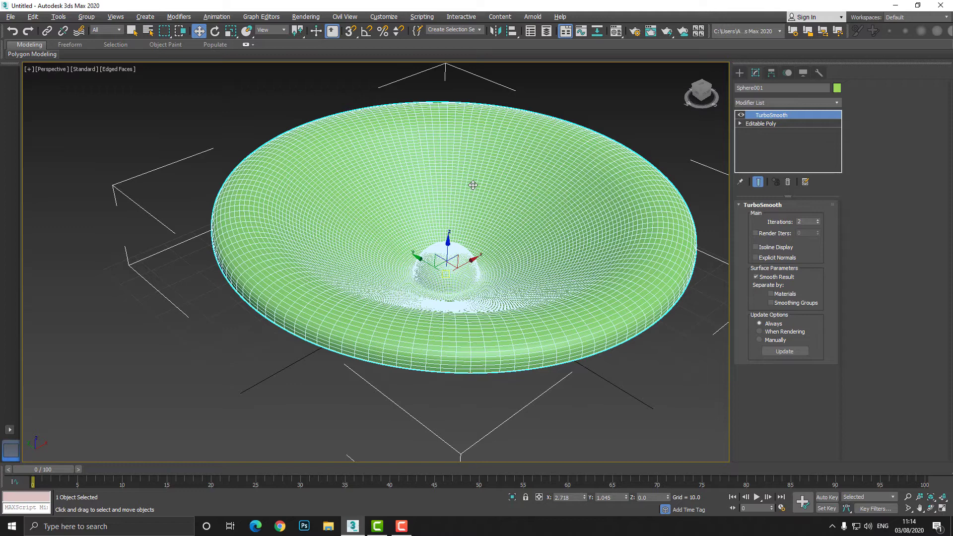
Step: Add an Edit Poly modifier on top of TurboSmooth
left_click(769, 104)
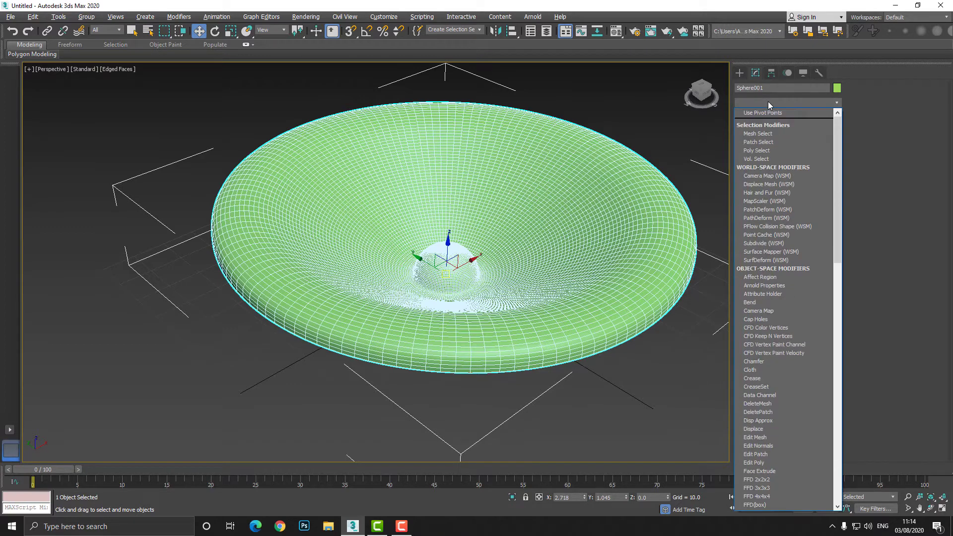
key("e")
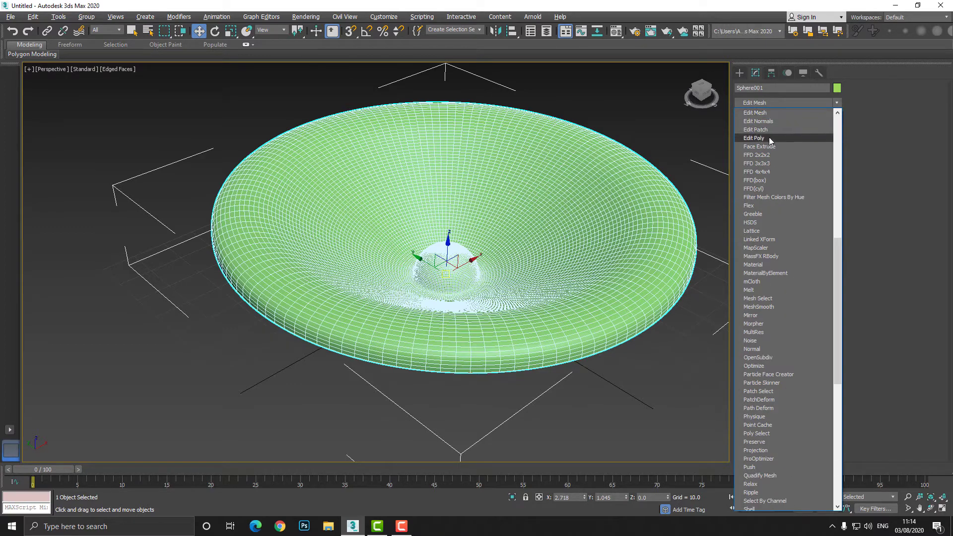
left_click(770, 138)
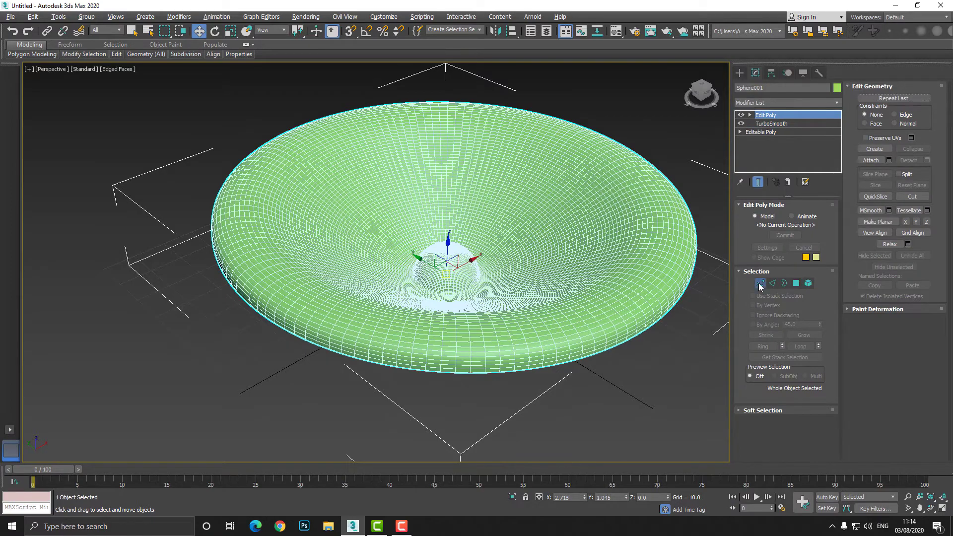
Step: In Vertex mode, zoom in and select the pole vertex at the dome's top centre
left_click(761, 283)
scroll(446, 271, "up", 10)
middle_click_drag(406, 130, 463, 259)
scroll(463, 259, "down", 3)
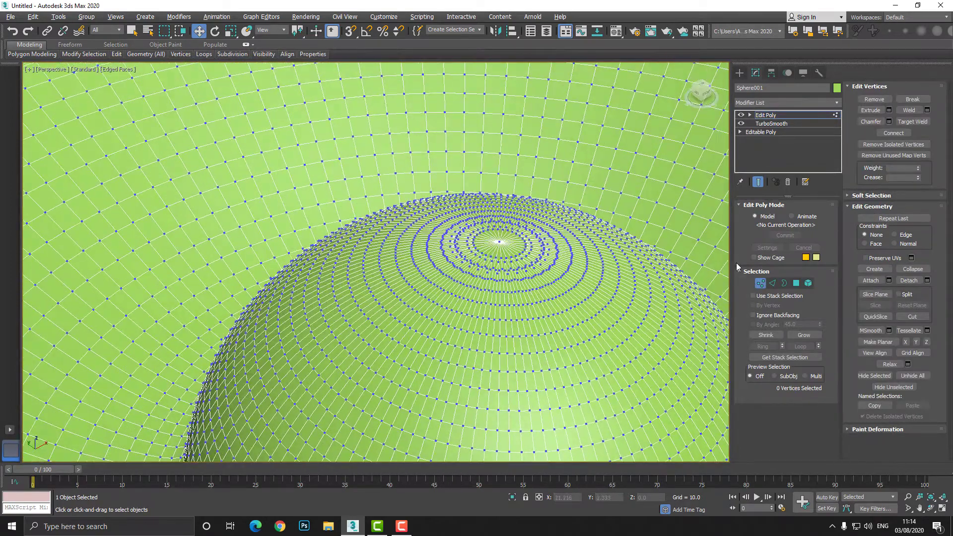
scroll(476, 243, "up", 6)
left_click(477, 244)
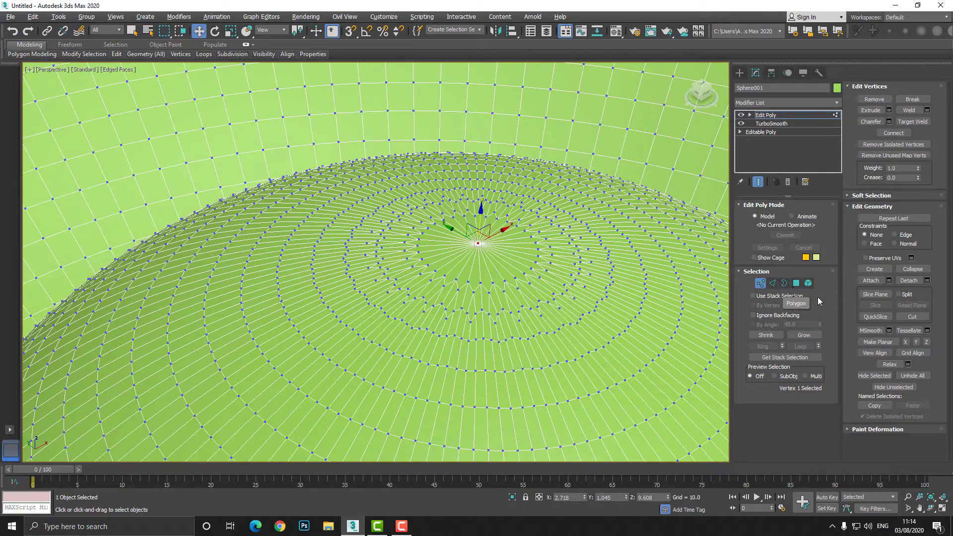
Step: Convert the vertex to polygons and Grow repeatedly until 11264 polygons cover the dome and dish
left_click(796, 283, "ctrl")
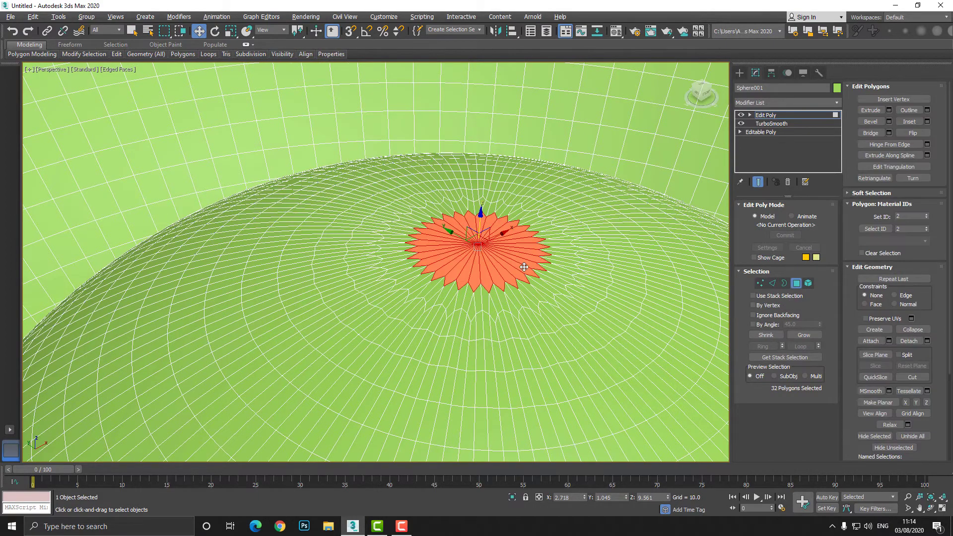
scroll(525, 267, "down", 8)
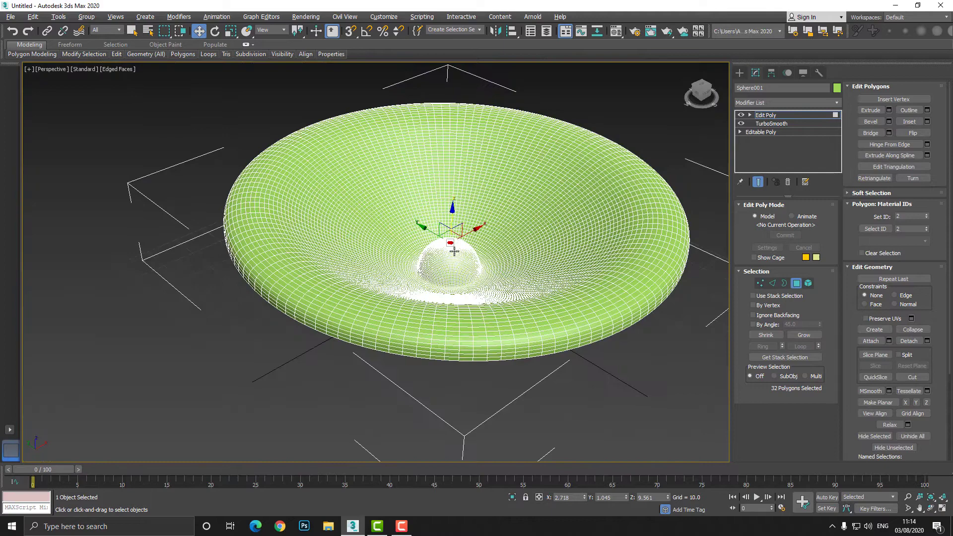
scroll(454, 251, "up", 5)
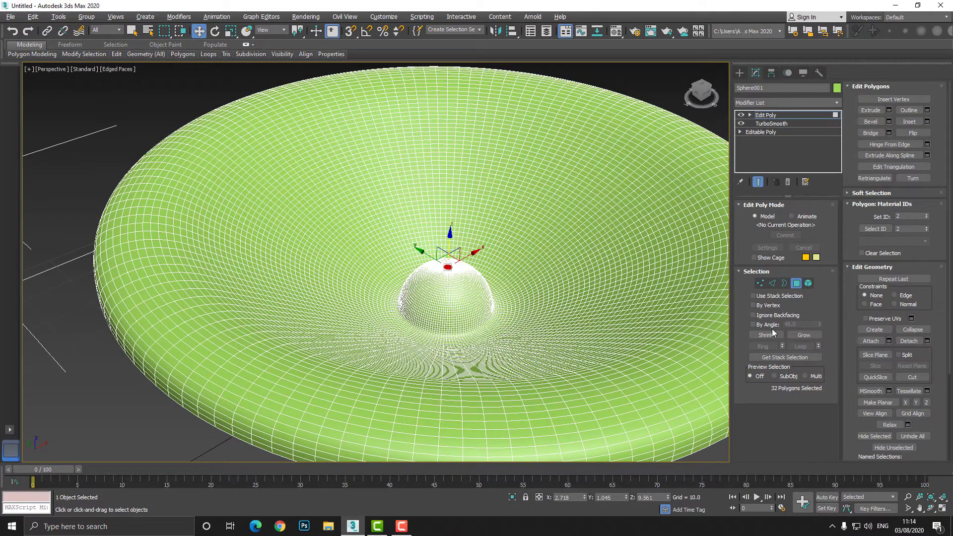
left_click(798, 335)
left_click(797, 336)
left_click(798, 336)
left_click(797, 336)
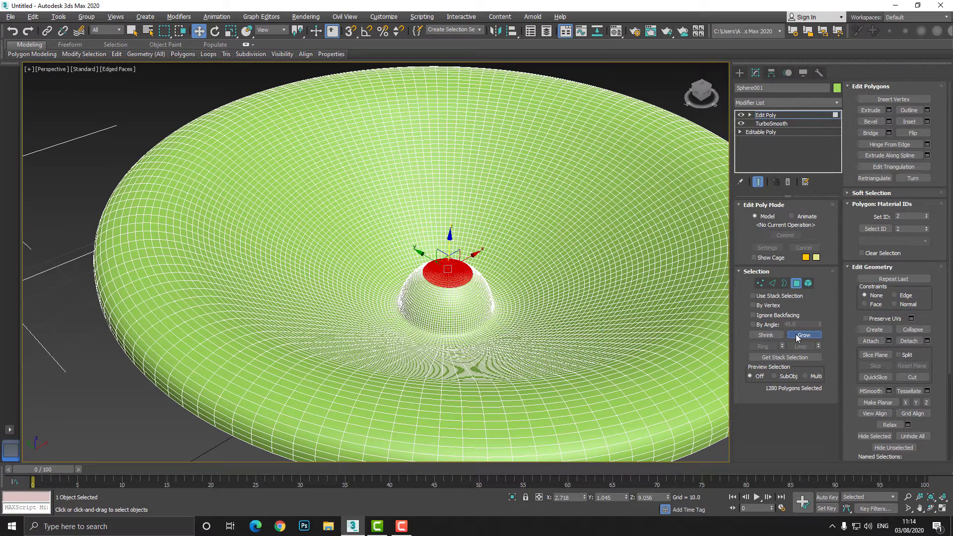
left_click(797, 336)
left_click(797, 336)
left_click(798, 336)
left_click(798, 337)
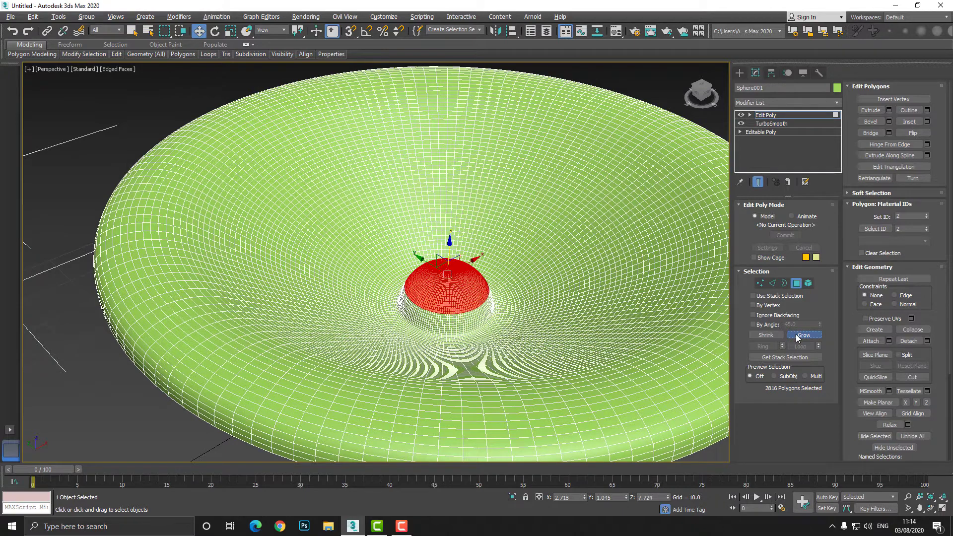
left_click(797, 336)
left_click(797, 336)
left_click(798, 336)
left_click(798, 336)
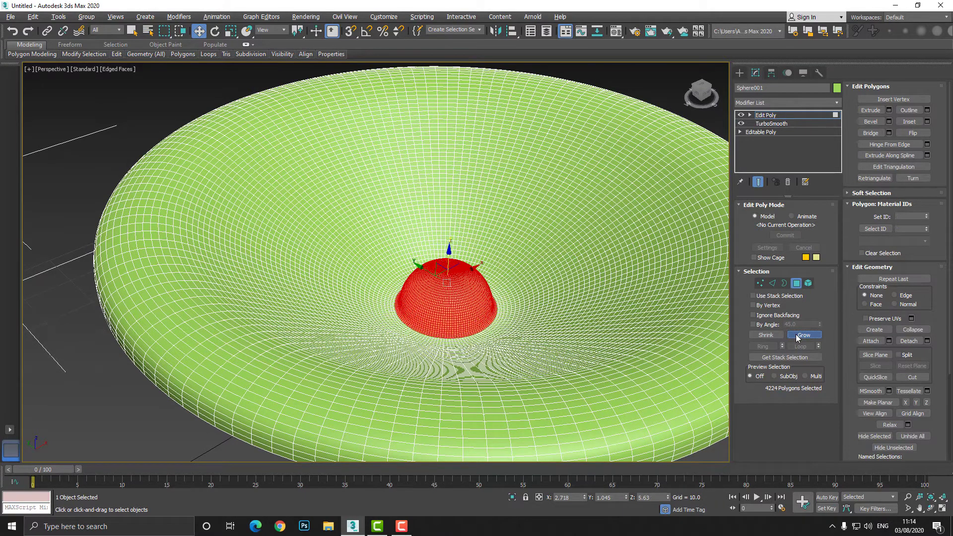
left_click(797, 336)
left_click(797, 336)
left_click(797, 336)
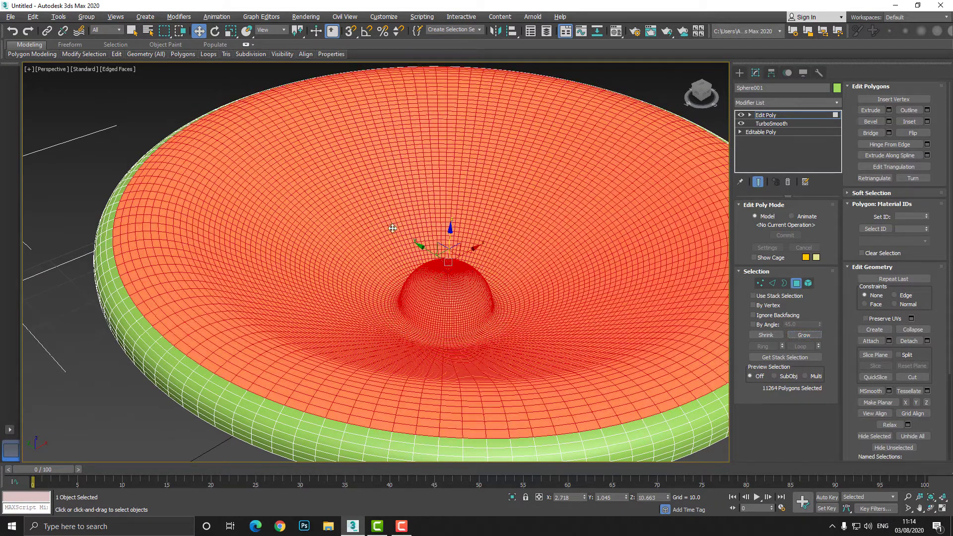
Step: Pan and orbit the view to check the selection across the dish up to the rim
middle_click_drag(430, 272, 376, 282, "alt")
scroll(235, 274, "up", 3)
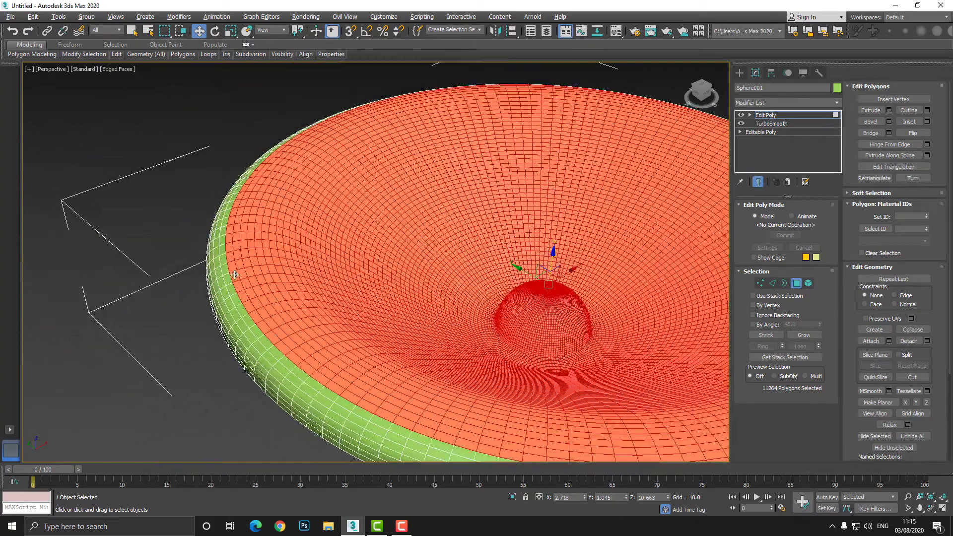
middle_click_drag(341, 357, 241, 283)
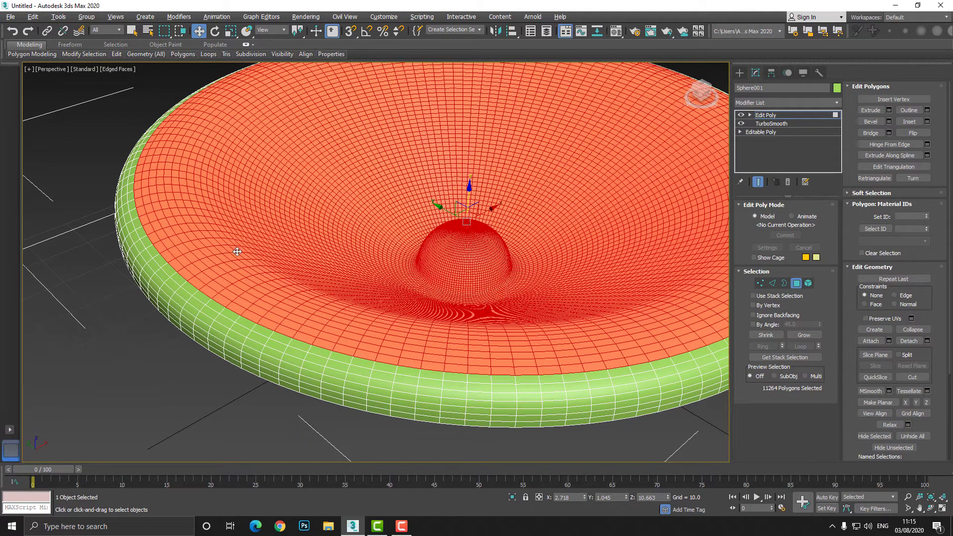
middle_click_drag(401, 254, 375, 267)
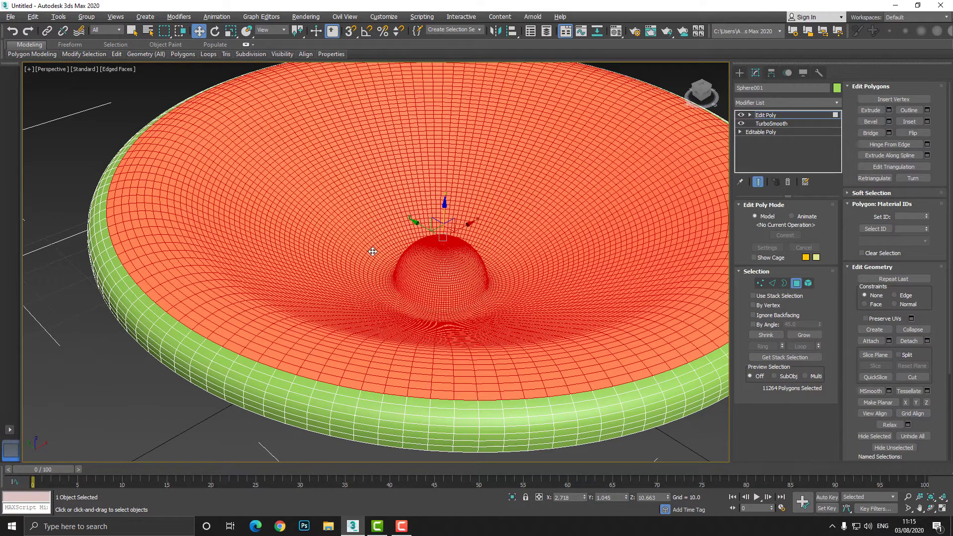
middle_click_drag(372, 252, 376, 231)
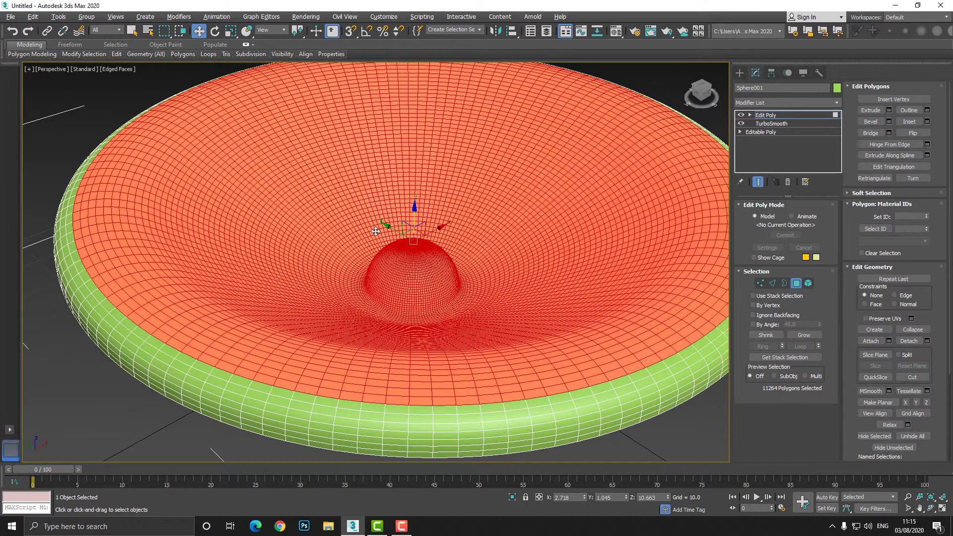
mouse_move(376, 232)
middle_mouse_down("alt")
mouse_move(417, 234)
mouse_move(383, 228)
middle_mouse_up("alt")
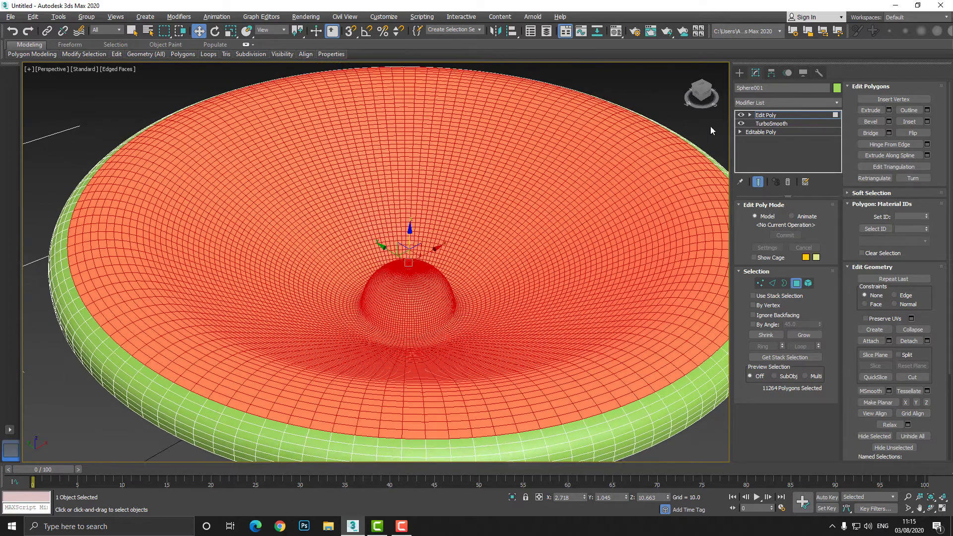
Step: Add a Ripple modifier above Edit Poly on the selected polygons
left_click(778, 104)
scroll(779, 105, "down", 10)
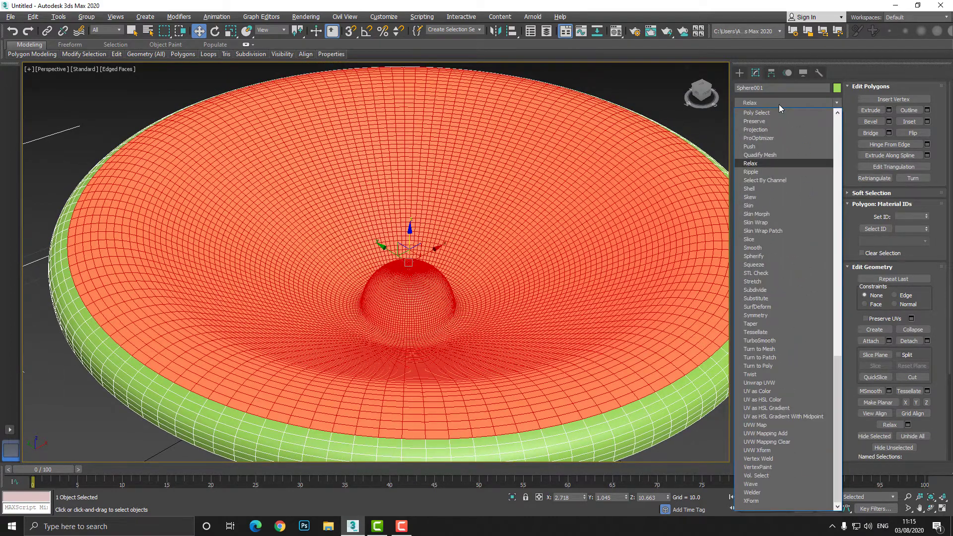
left_click(766, 172)
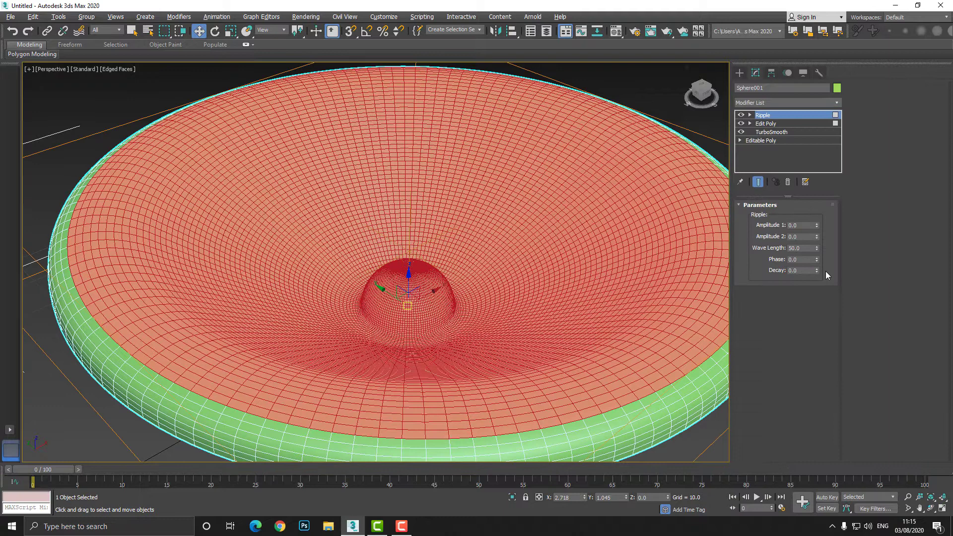
Step: Set Ripple Amplitude 1 and 2 to 1.0 and Wave Length to 1500, then view from the front
left_click(805, 227)
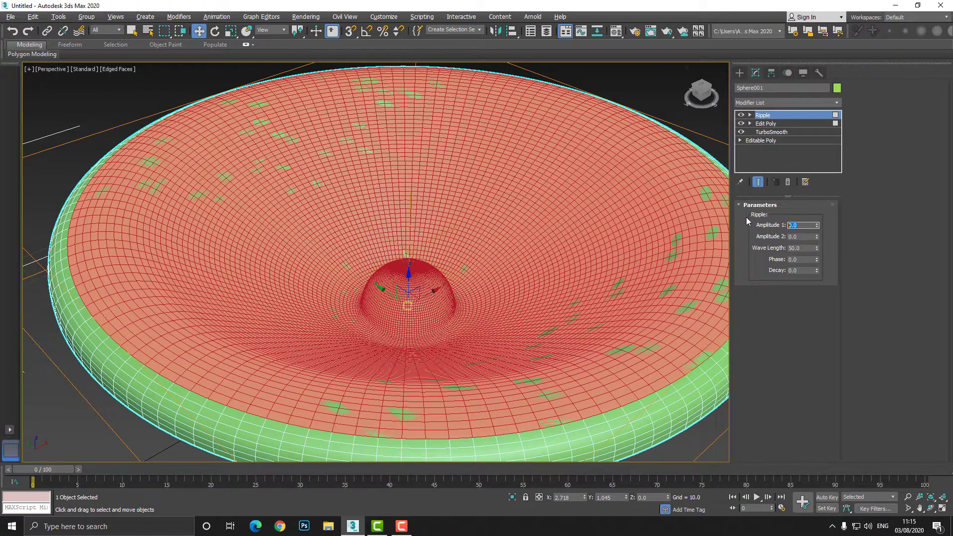
type("1")
key("Tab")
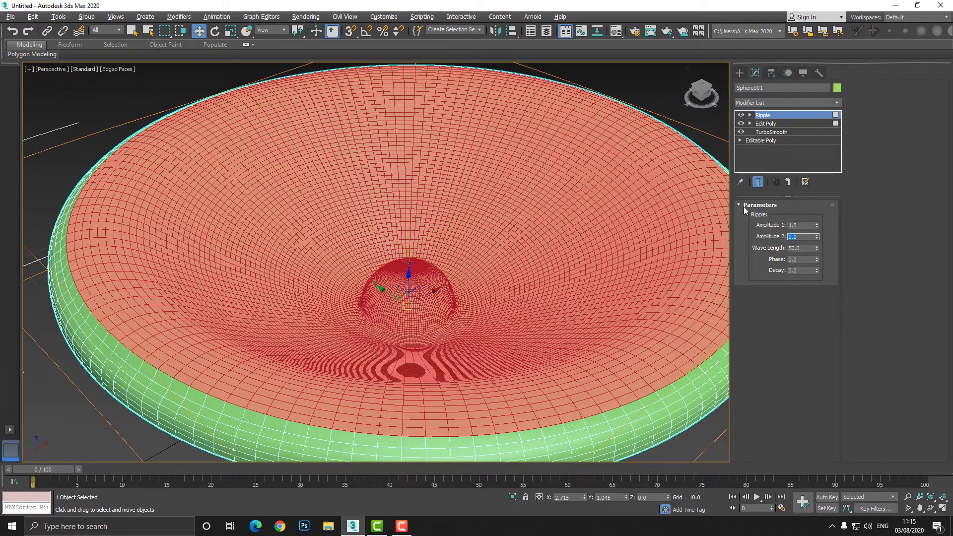
type("1")
key("Tab")
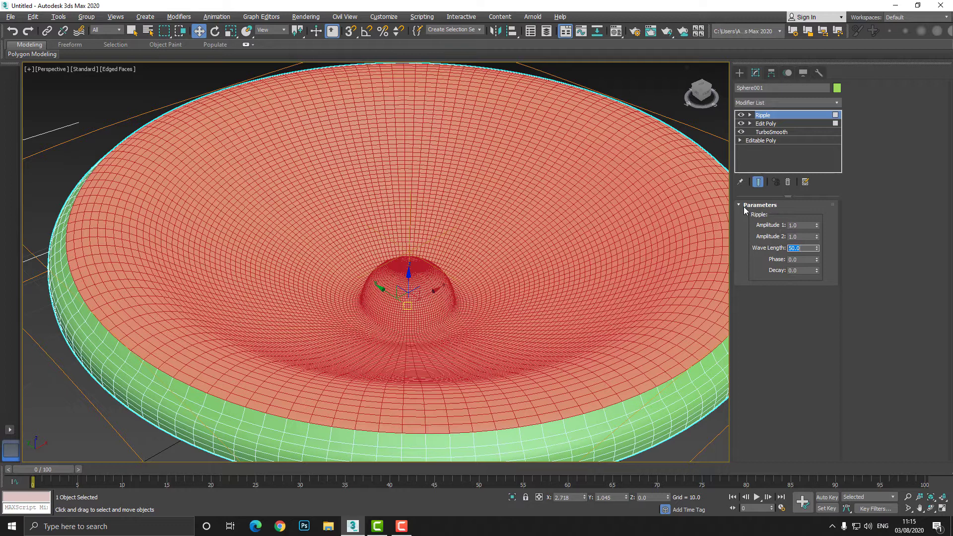
type("1500")
key("Return")
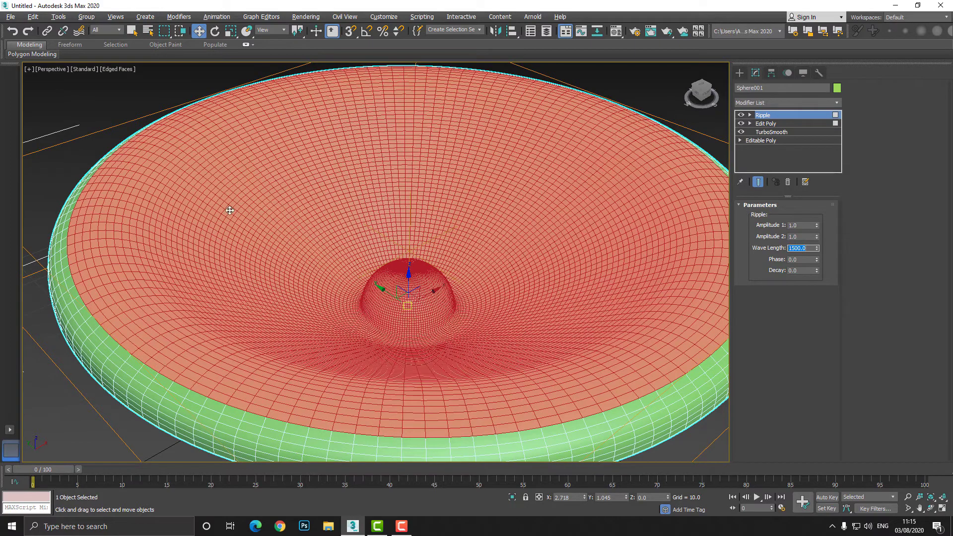
key("f")
scroll(298, 202, "up", 8)
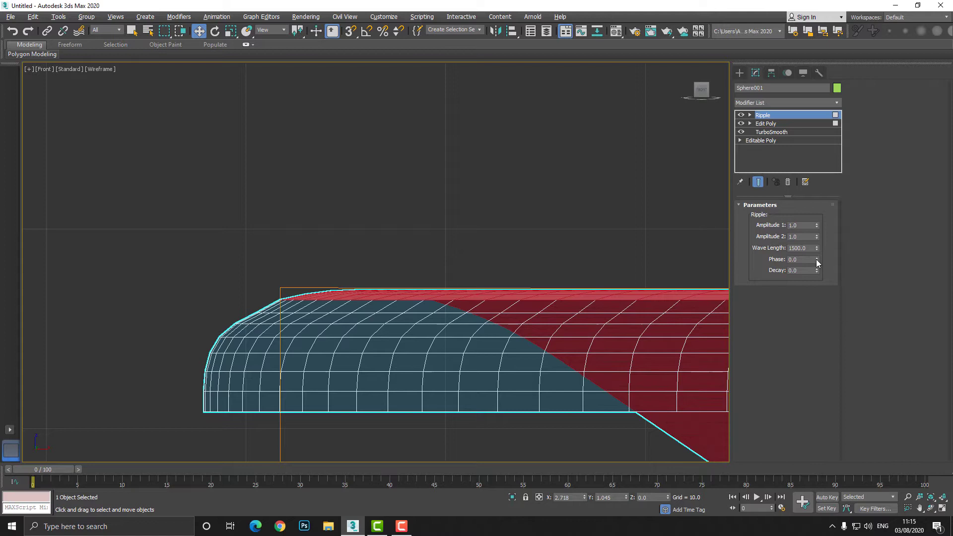
Step: Drag Phase to preview the waves, cancel back to 0.0, and frame the whole cone in Perspective
left_click_drag(816, 259, 803, 204)
right_click(803, 204)
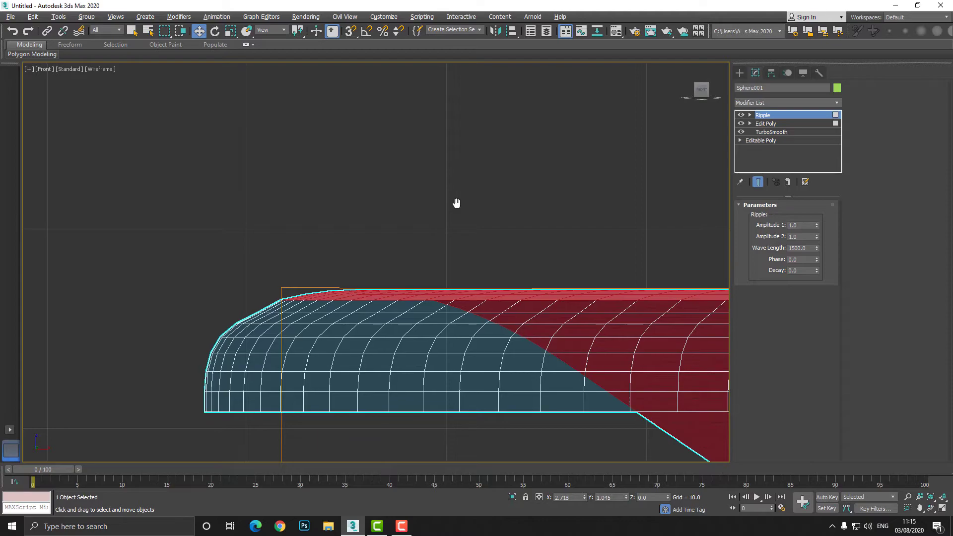
key("p")
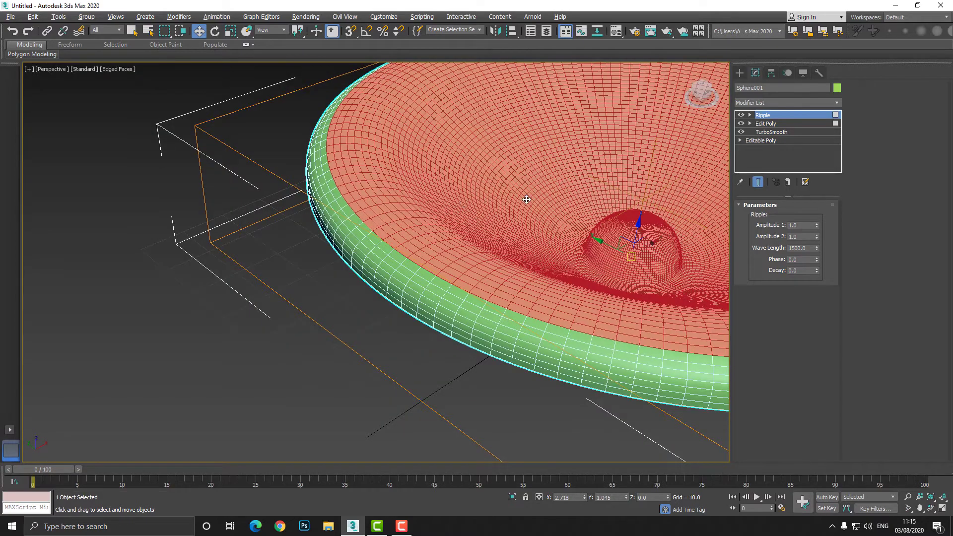
middle_click_drag(527, 200, 340, 247)
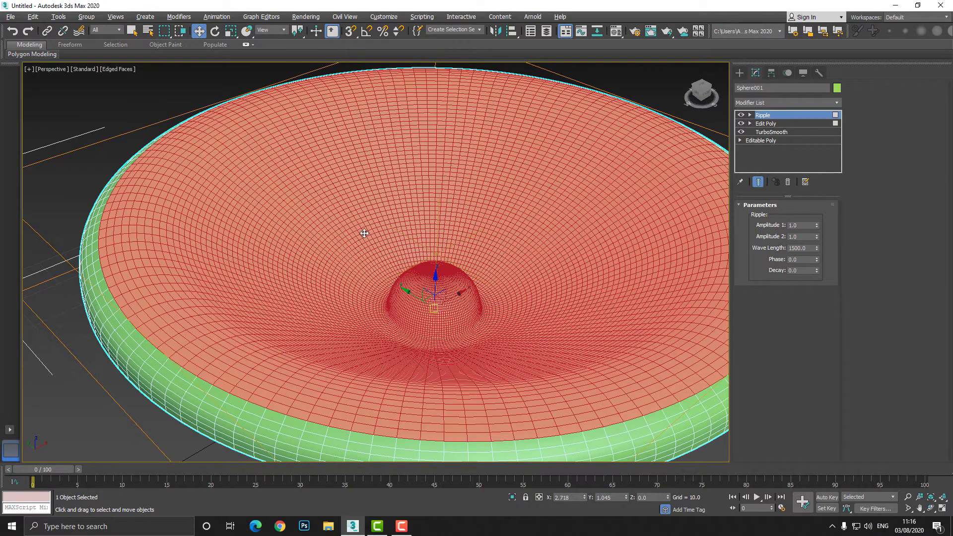
key("z")
middle_click_drag(310, 245, 319, 255)
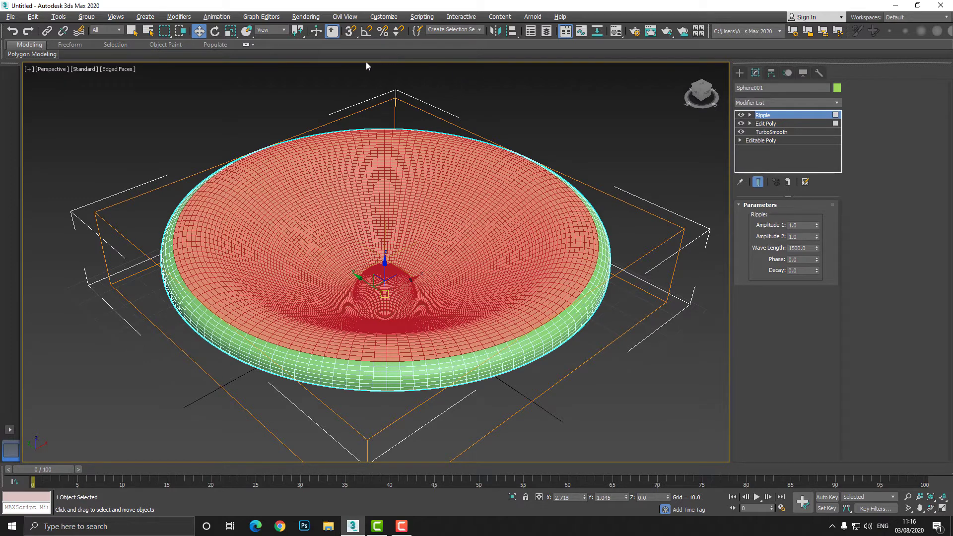
Step: Open Track View – Dope Sheet from Graph Editors and move it to the viewport centre
left_click(269, 16)
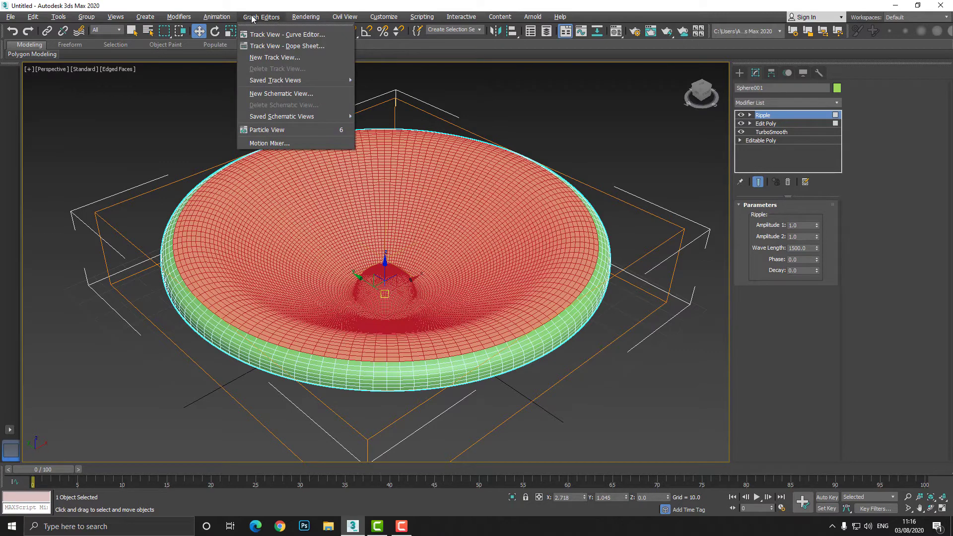
left_click(300, 49)
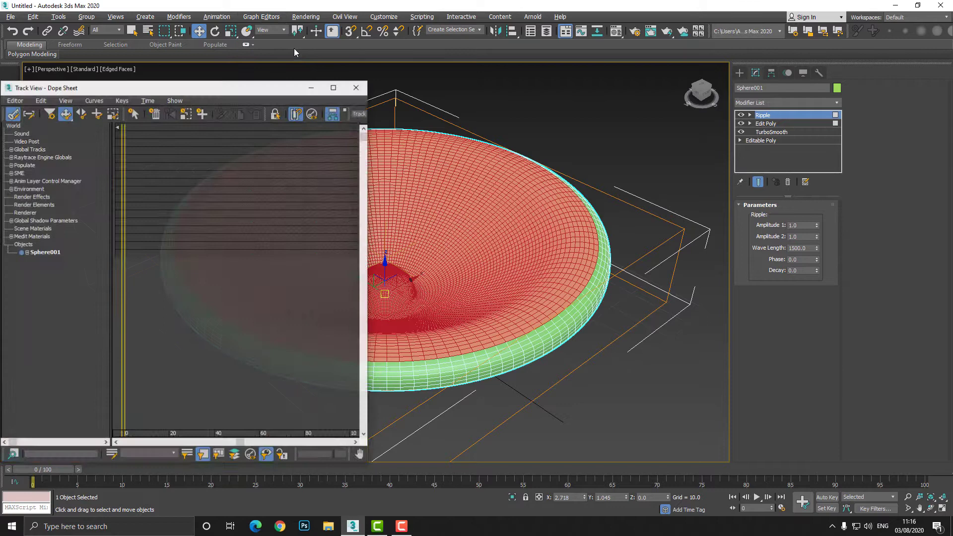
left_click_drag(140, 89, 411, 84)
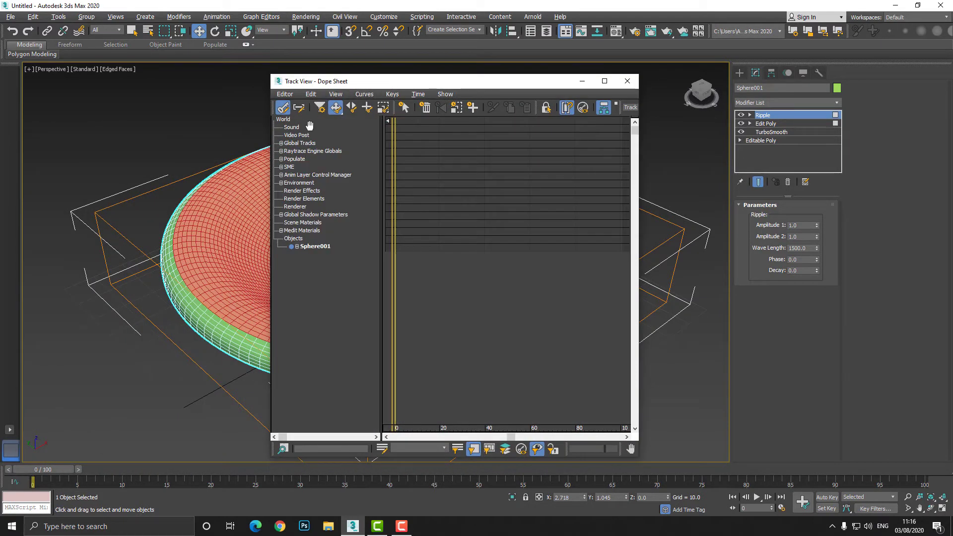
Step: Load 'Stranger In the Way - RAGE_01_01.wav' from the Desktop into ProSound and preview it
double_click(292, 128)
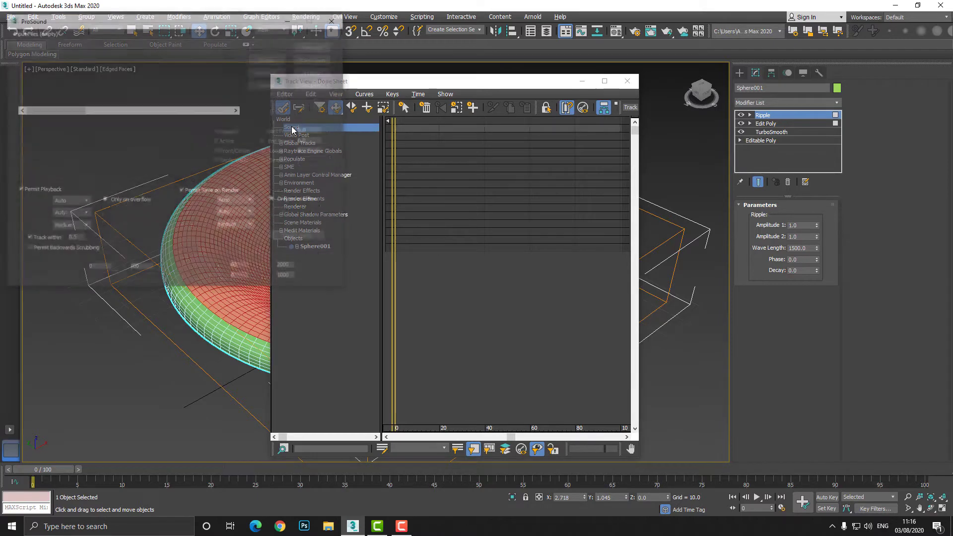
left_click_drag(139, 24, 328, 86)
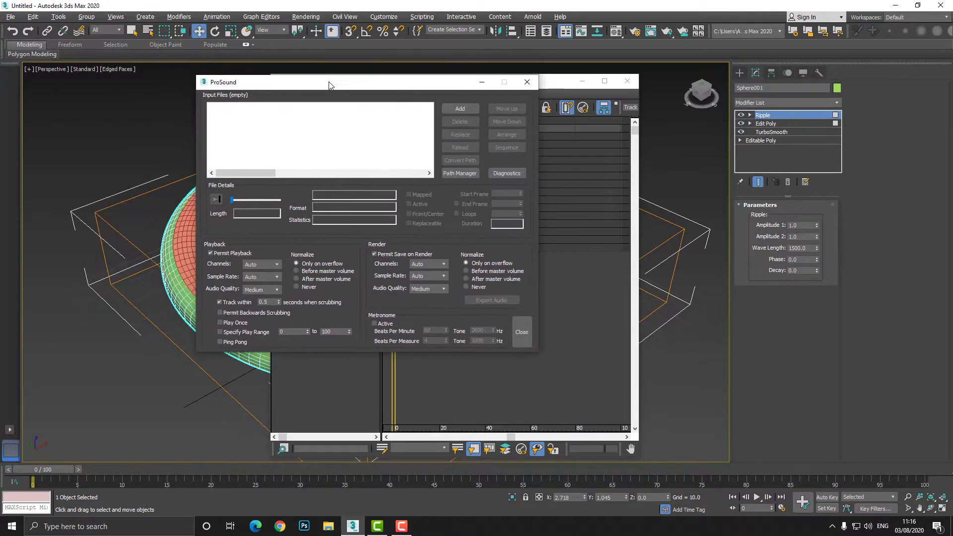
left_click(460, 108)
left_click(428, 153)
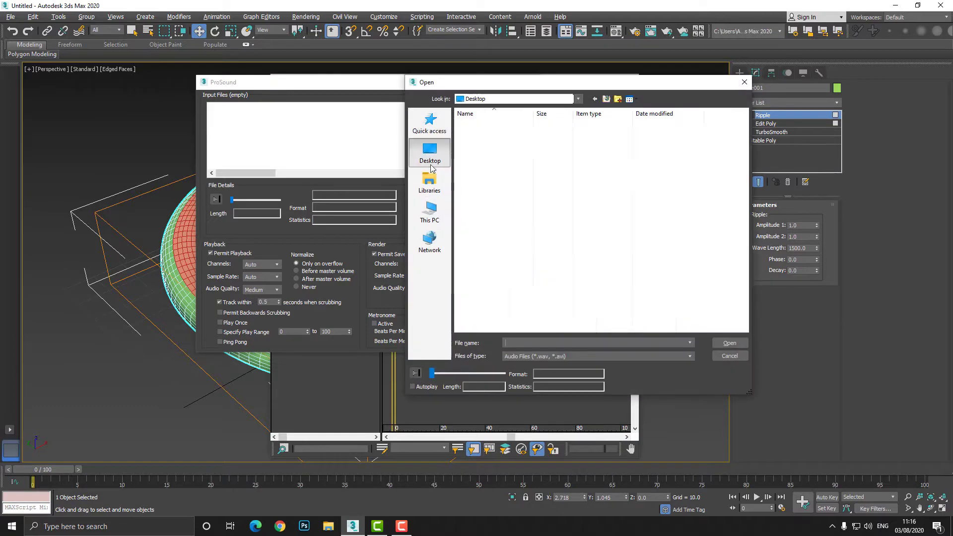
double_click(496, 313)
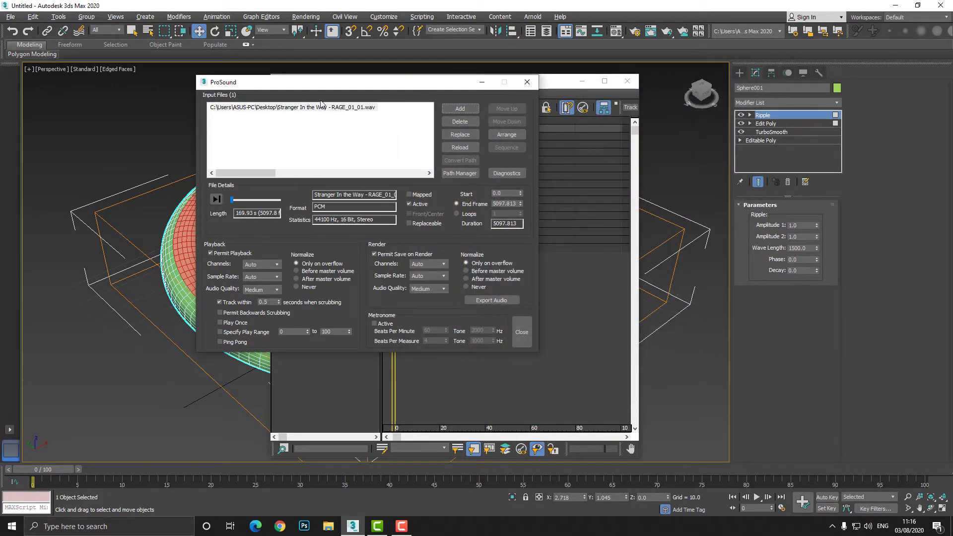
left_click(217, 201)
left_click(217, 200)
Step: Close ProSound and set the animation End Time to 300 frames in Time Configuration
key("Escape")
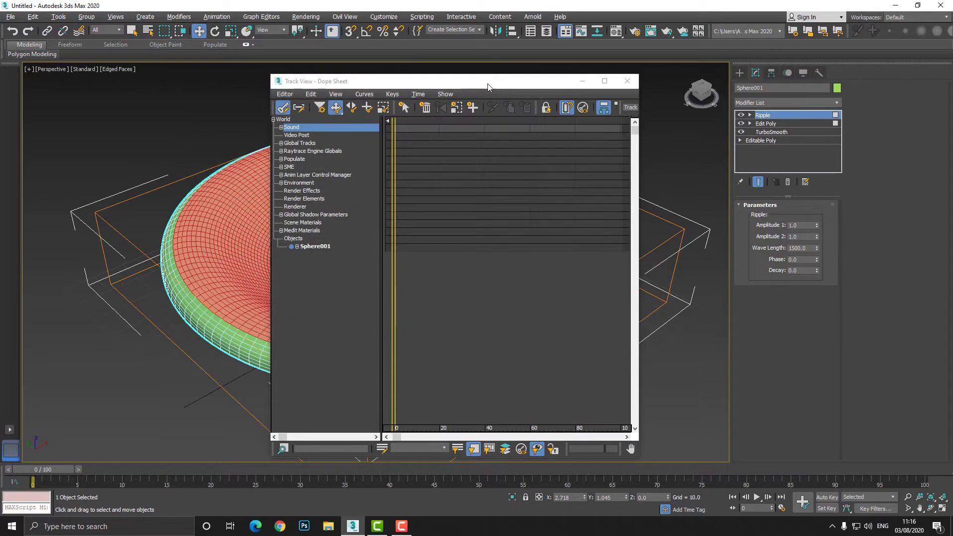
left_click_drag(491, 87, 398, 83)
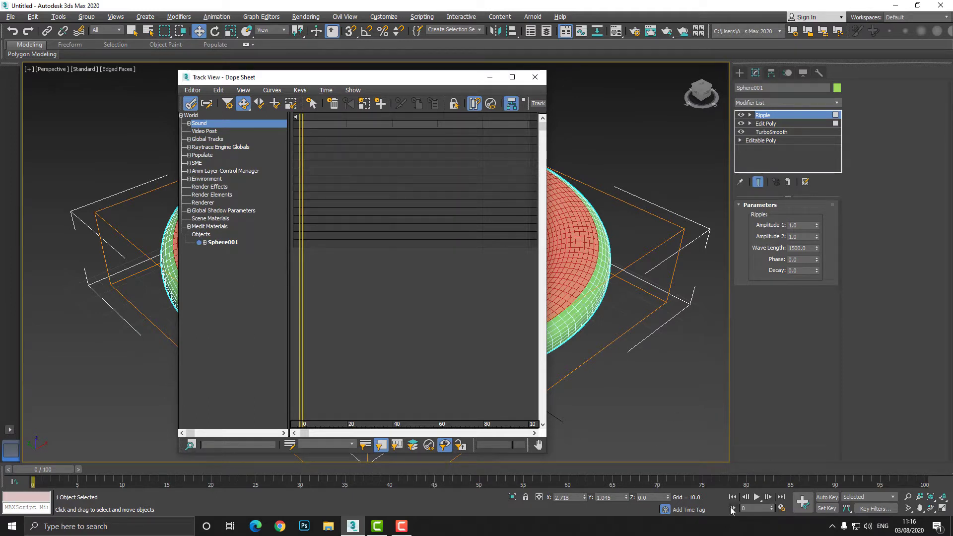
left_click(732, 509)
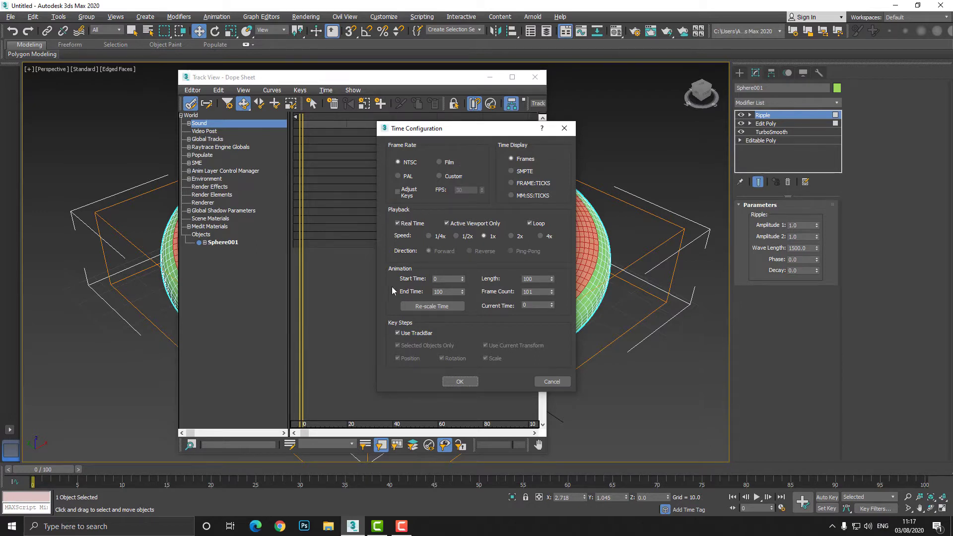
double_click(447, 291)
type("300")
left_click(454, 382)
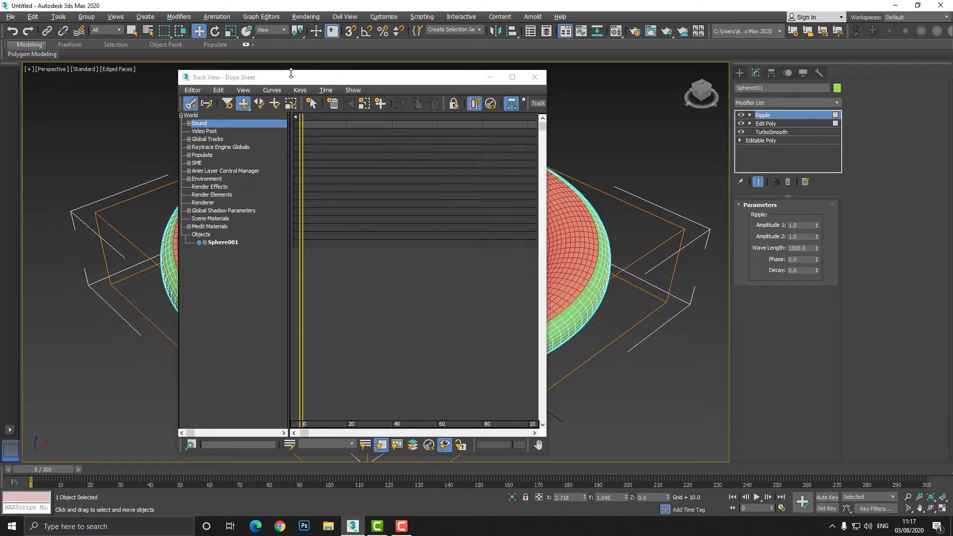
Step: Expand Sphere001 > Modified Object > Ripple in the Dope Sheet and select the Phase track
left_click_drag(285, 81, 520, 84)
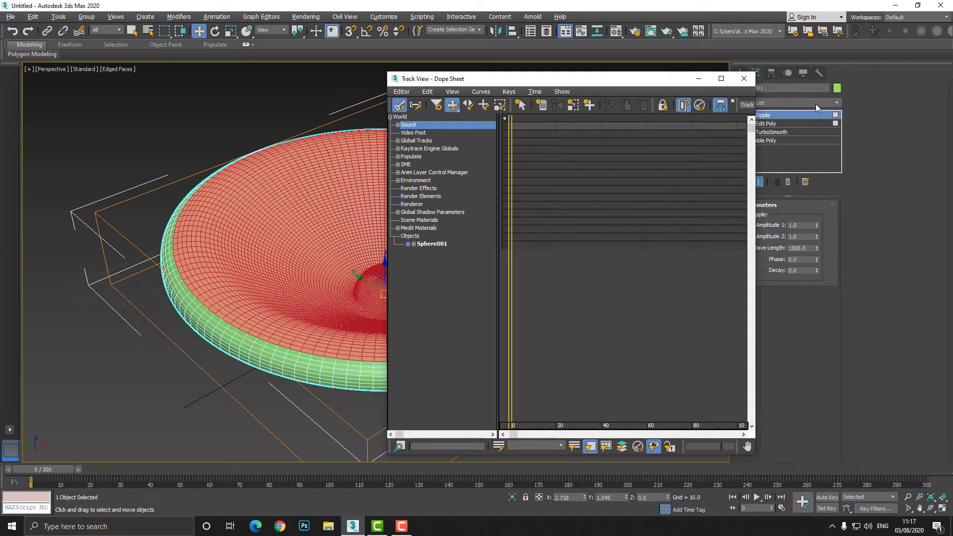
mouse_move(646, 79)
left_mouse_down()
mouse_move(518, 82)
mouse_move(629, 80)
left_mouse_up()
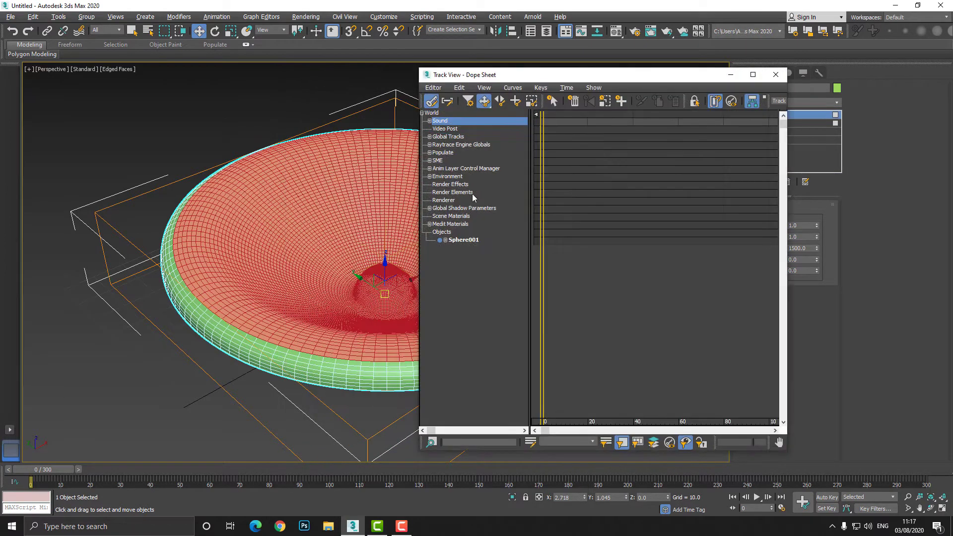
left_click(445, 240)
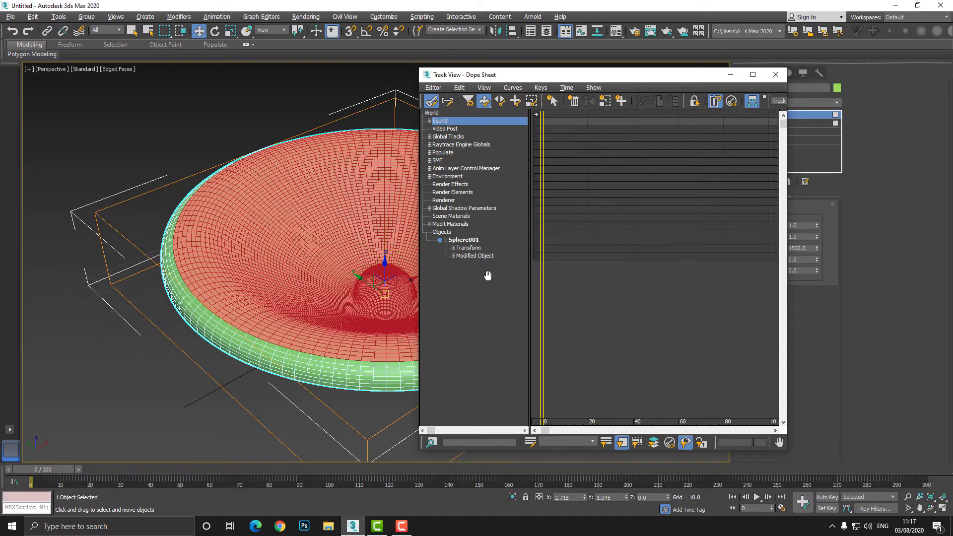
left_click(453, 256)
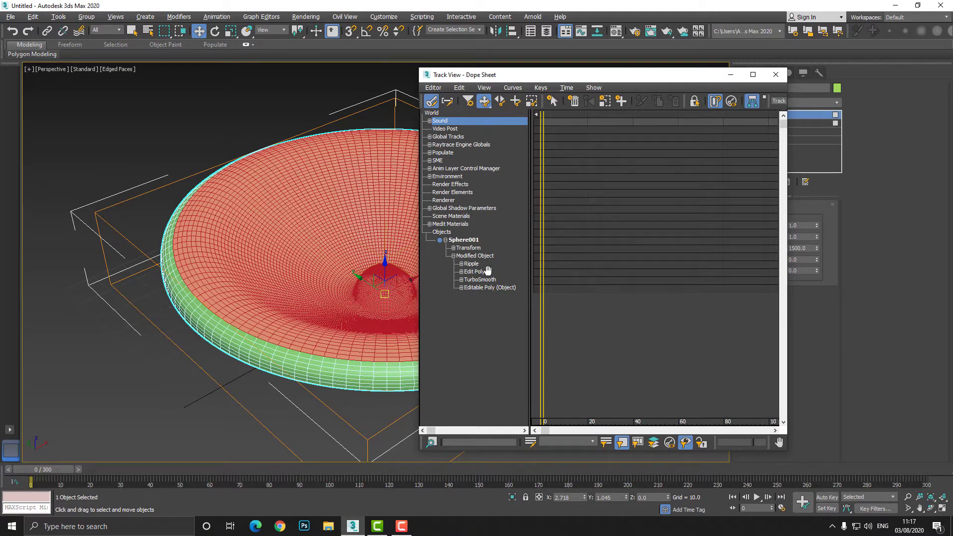
left_click(461, 264)
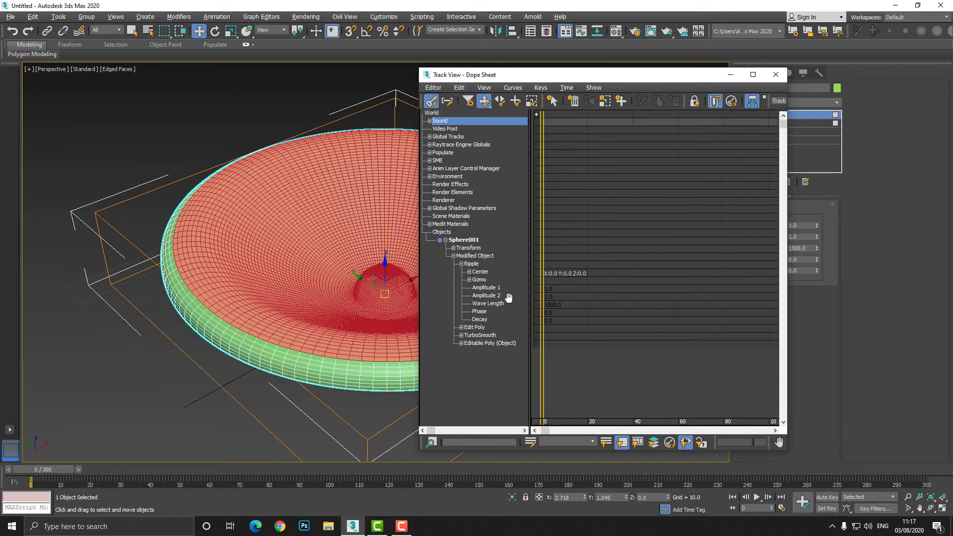
left_click(480, 312)
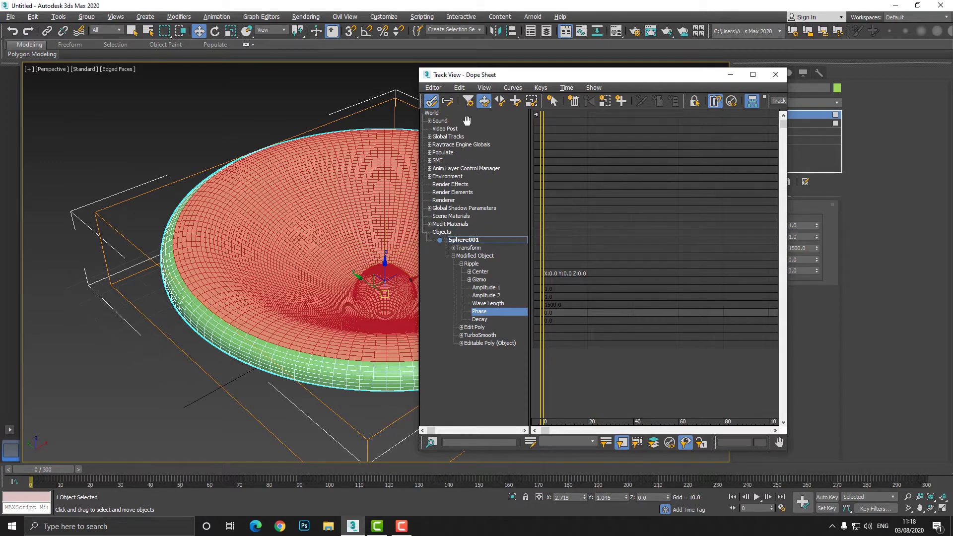
Step: Assign an AudioFloat controller to Ripple Phase using 'Stranger In the Way - RAGE_01_01.wav'
left_click(459, 89)
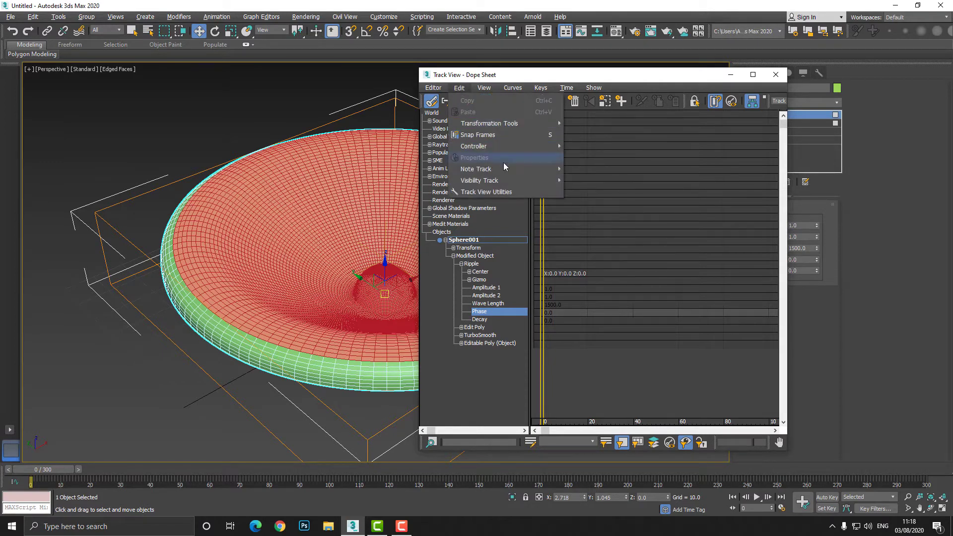
mouse_move(505, 147)
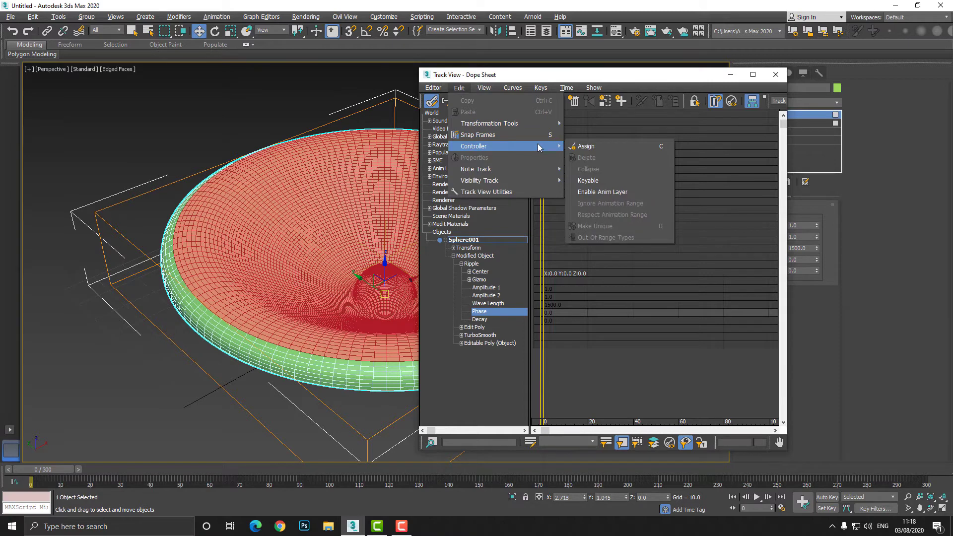
left_click(583, 146)
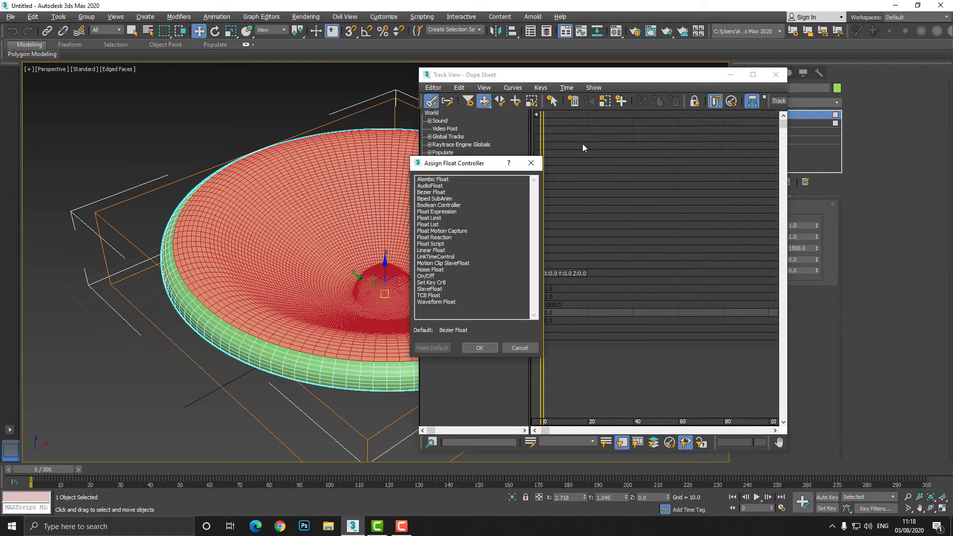
double_click(424, 186)
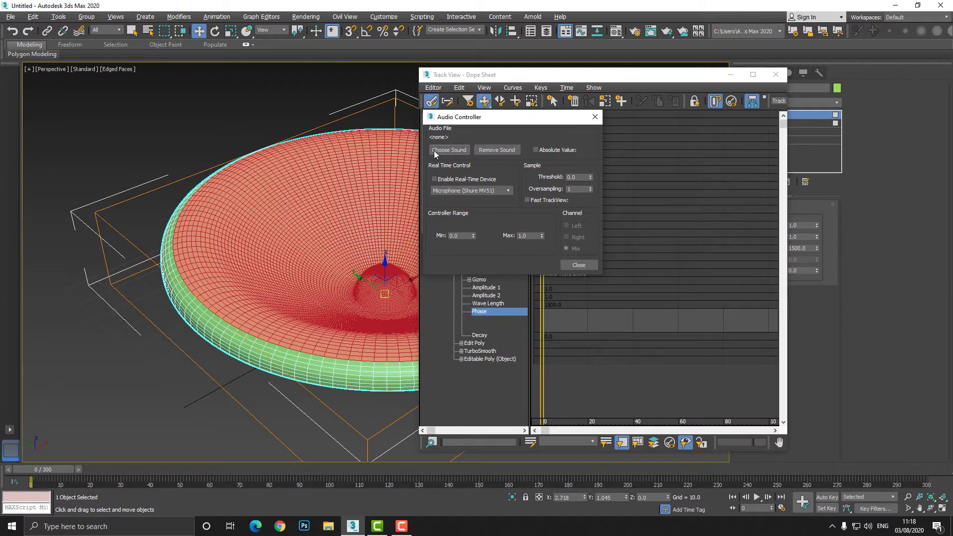
left_click(450, 150)
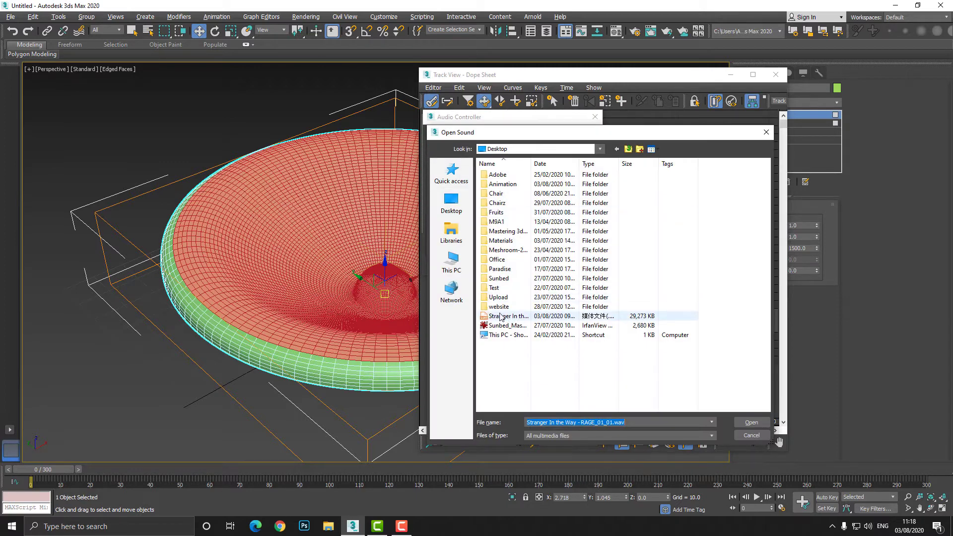
double_click(501, 316)
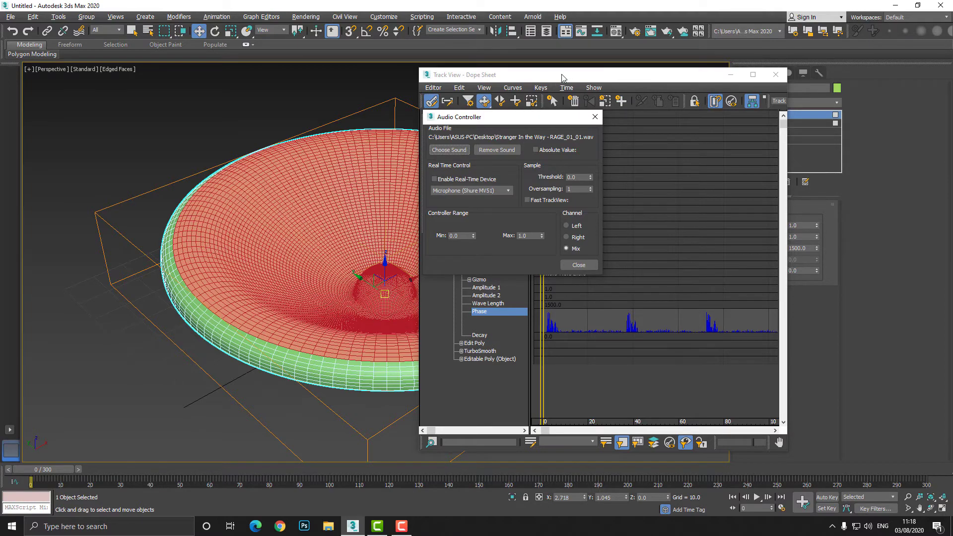
Step: Move Track View to the lower left, then play and stop the ripple animation zoomed on the mesh
left_click_drag(563, 74, 225, 372)
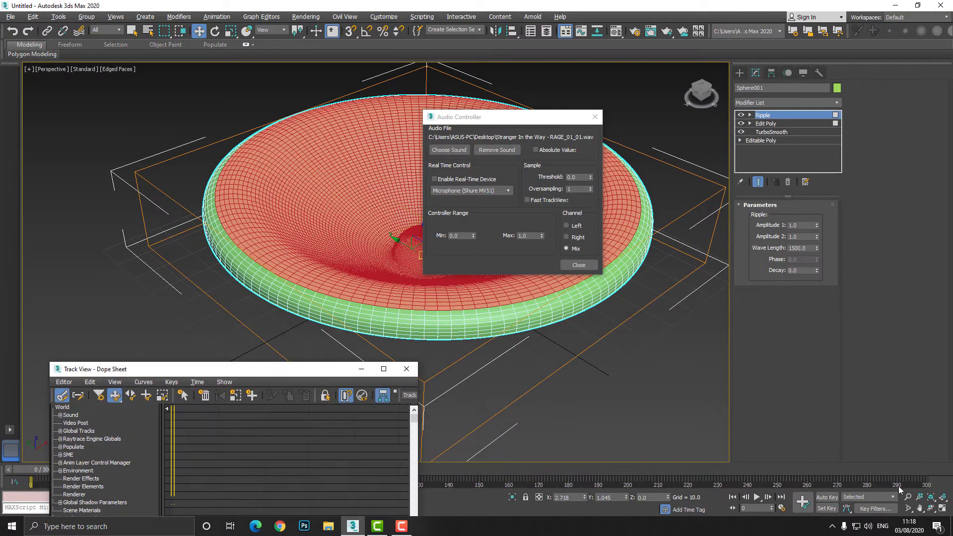
left_click(756, 497)
scroll(275, 243, "up", 10)
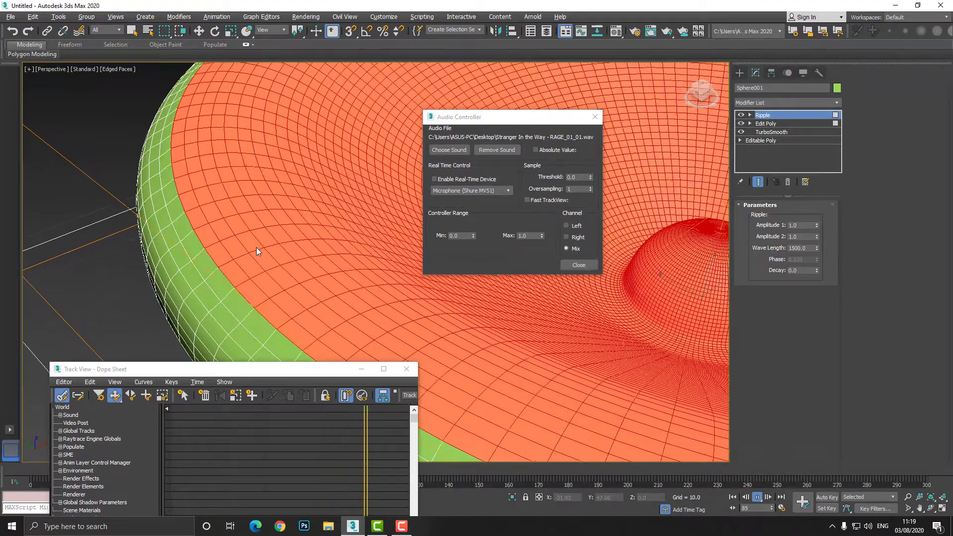
left_click(755, 496)
key("w")
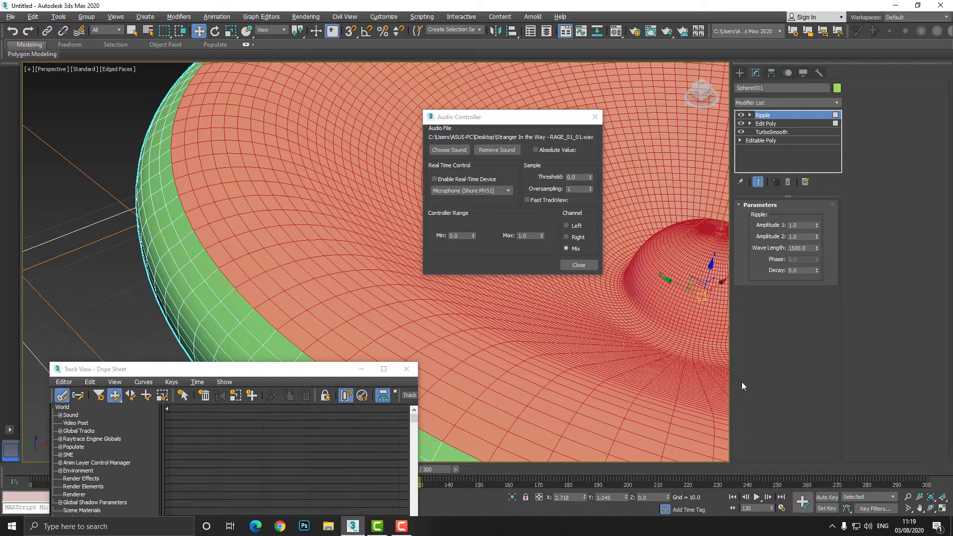
Step: Lower the audio controller's Range Max to 0.85 during playback, then close the Audio Controller
left_click(757, 497)
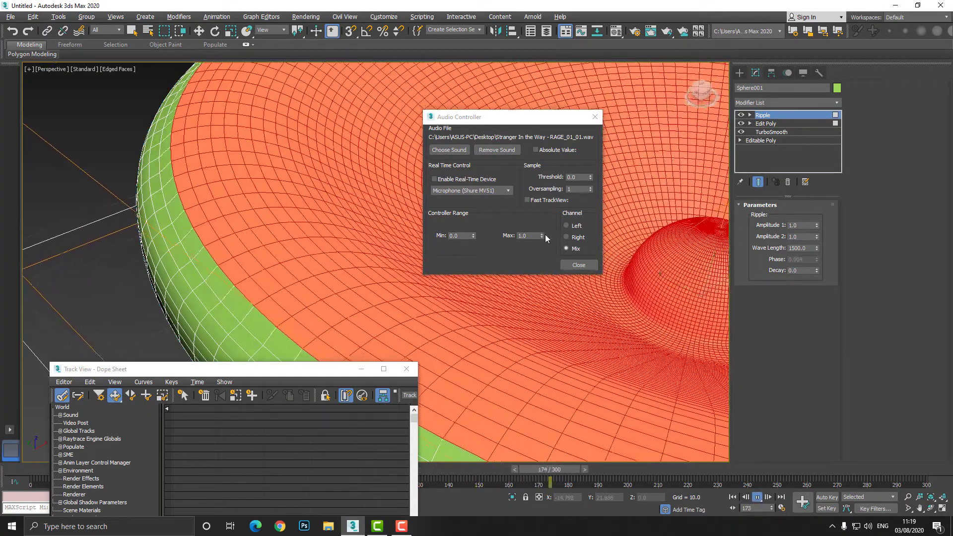
mouse_move(541, 236)
left_mouse_down()
mouse_move(544, 248)
mouse_move(541, 191)
mouse_move(532, 185)
mouse_move(534, 247)
mouse_move(530, 239)
left_mouse_up()
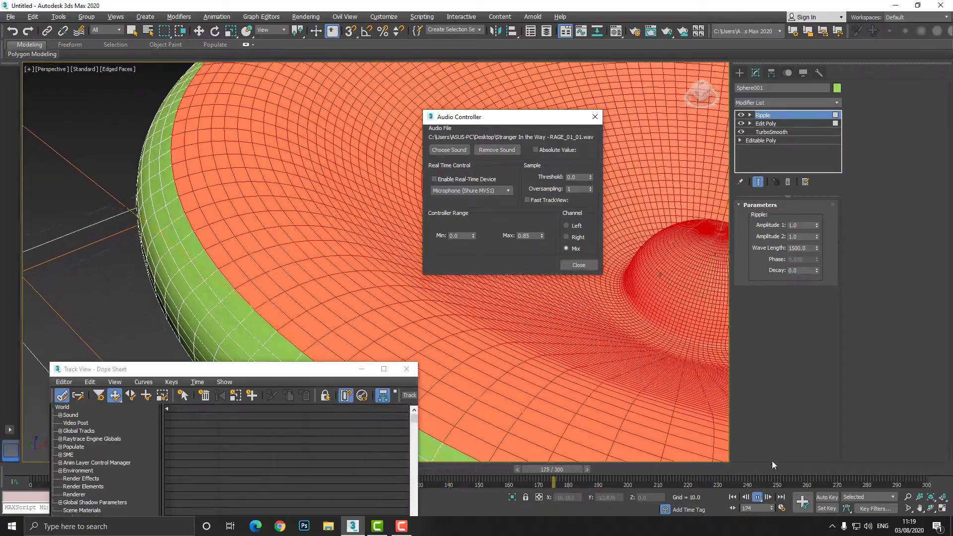
left_click(757, 497)
key("w")
scroll(250, 234, "down", 5)
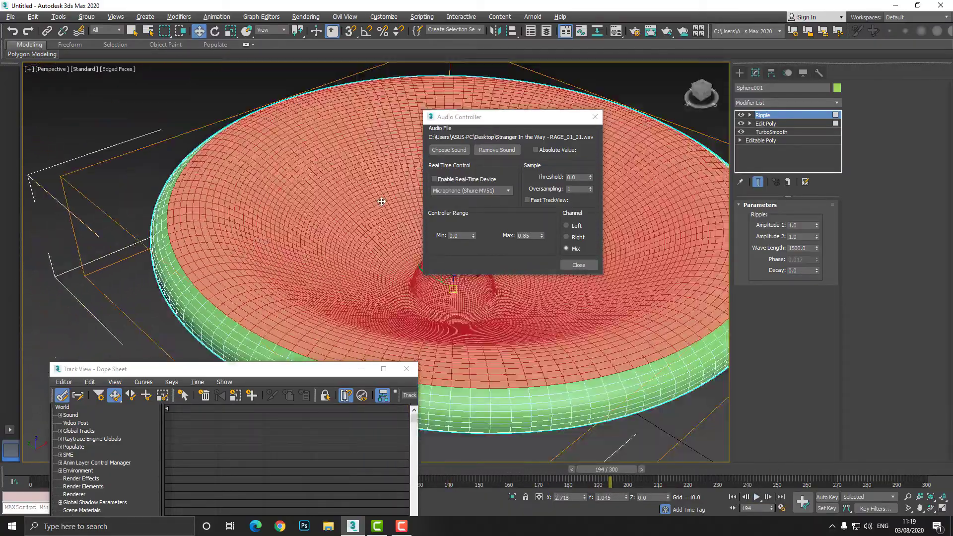
left_click_drag(506, 118, 378, 108)
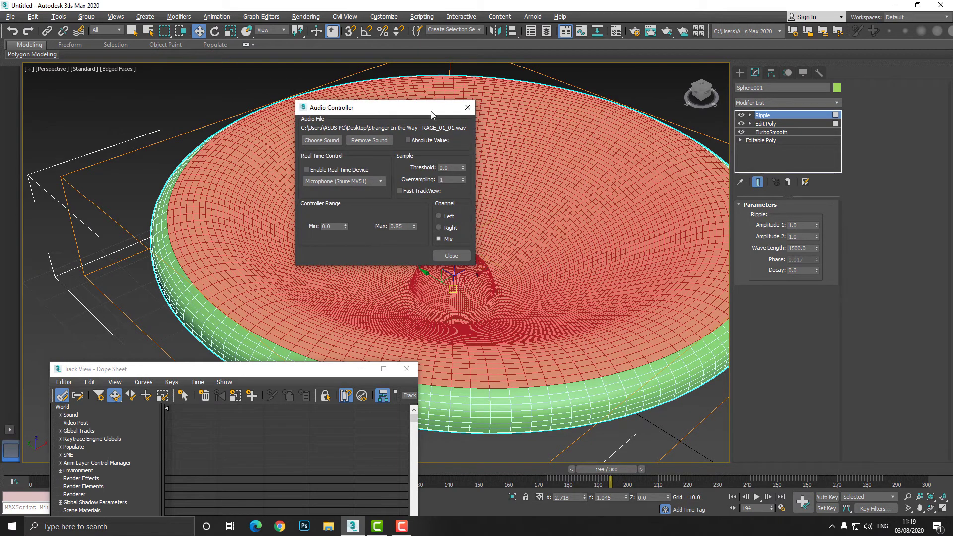
left_click(470, 112)
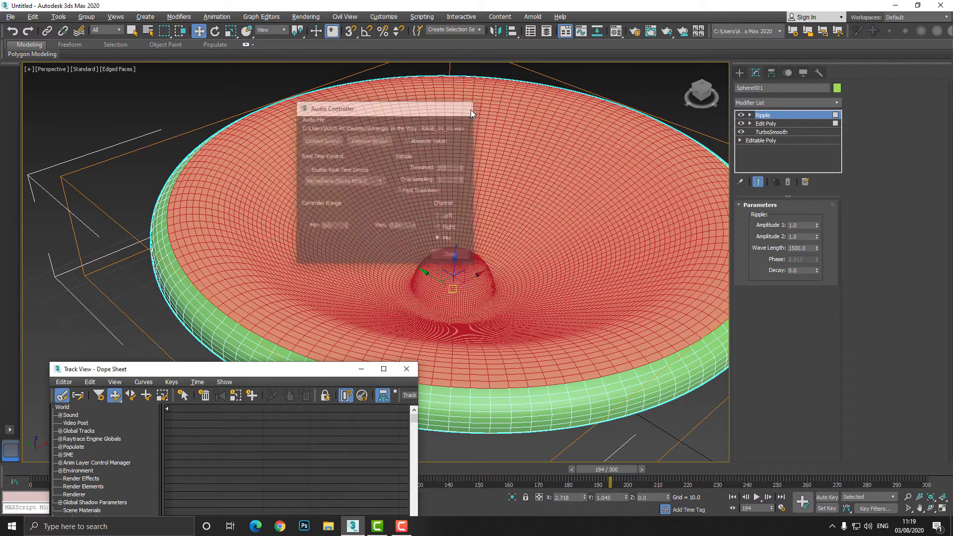
Step: Close Track View, deselect the cone, frame it large in the viewport and play the animation
left_click(409, 372)
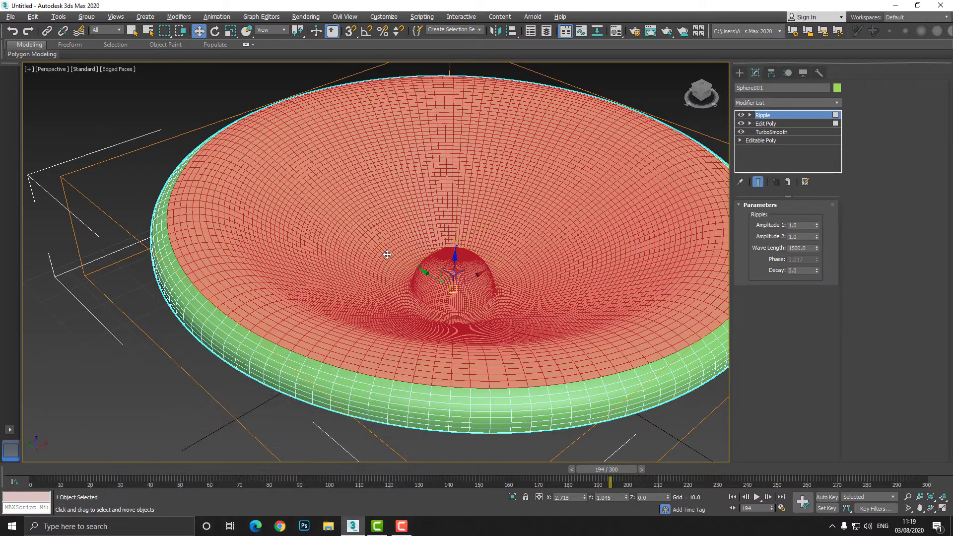
scroll(370, 276, "down", 5)
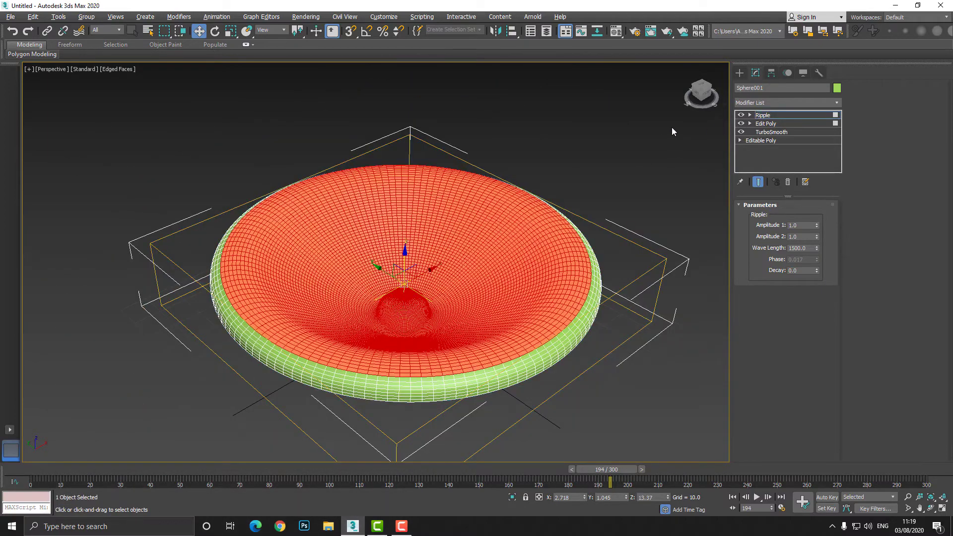
left_click(575, 147)
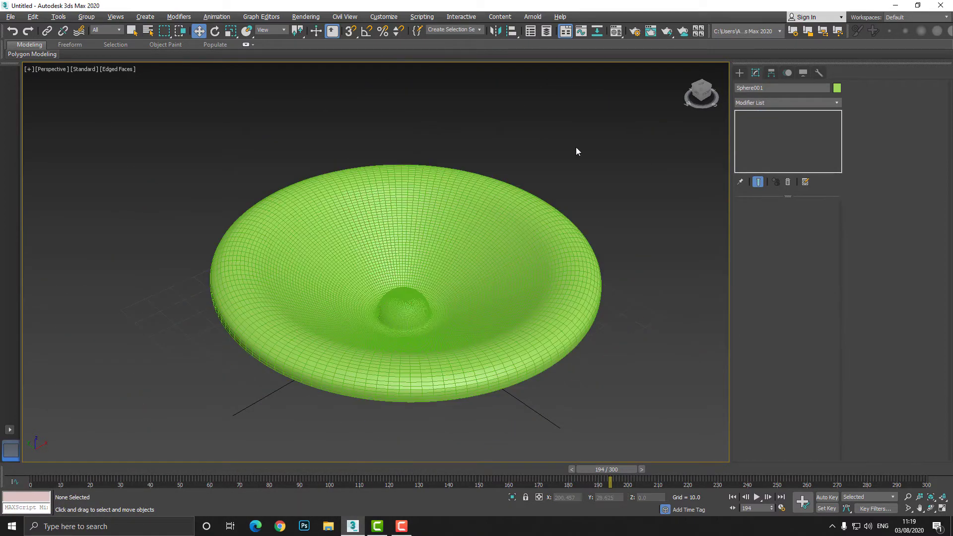
middle_click_drag(457, 260, 430, 252)
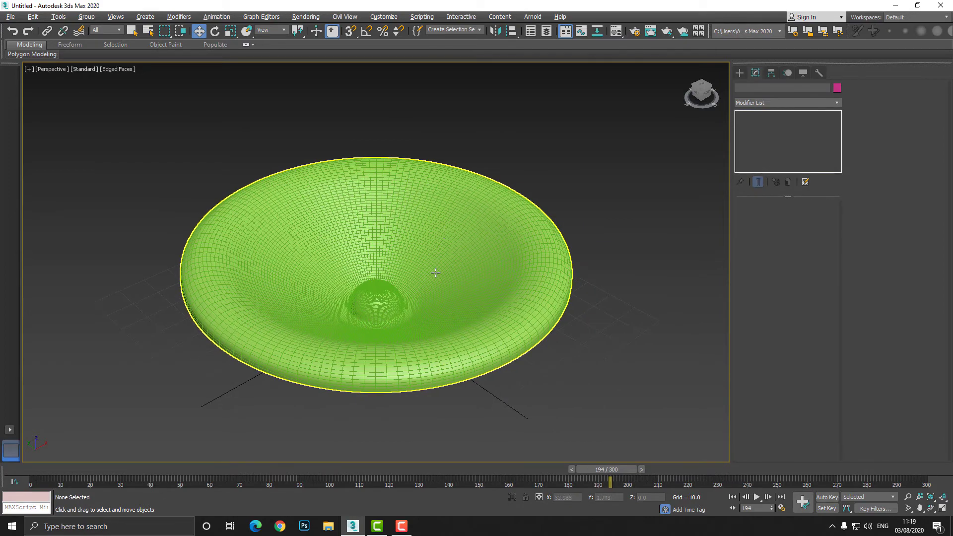
scroll(436, 272, "up", 5)
middle_click_drag(385, 270, 378, 270)
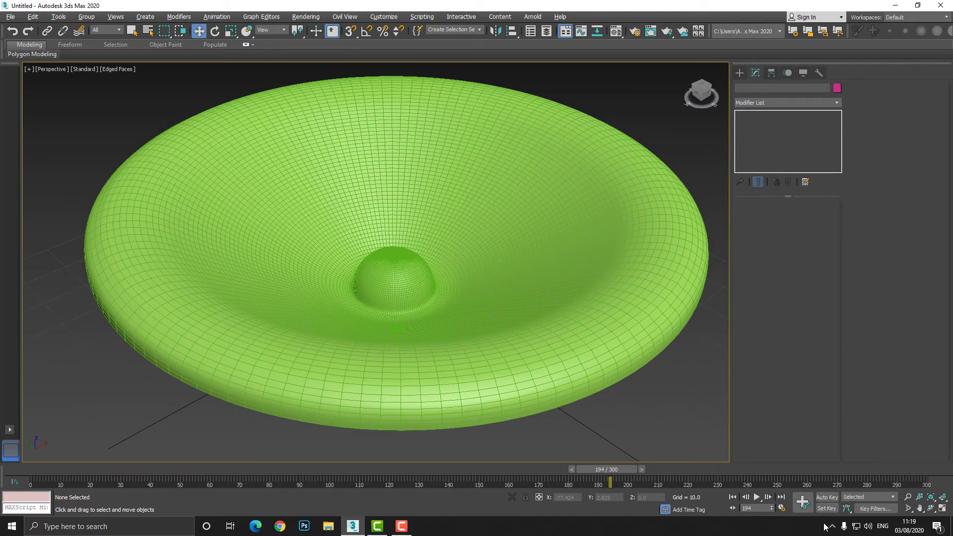
left_click(756, 497)
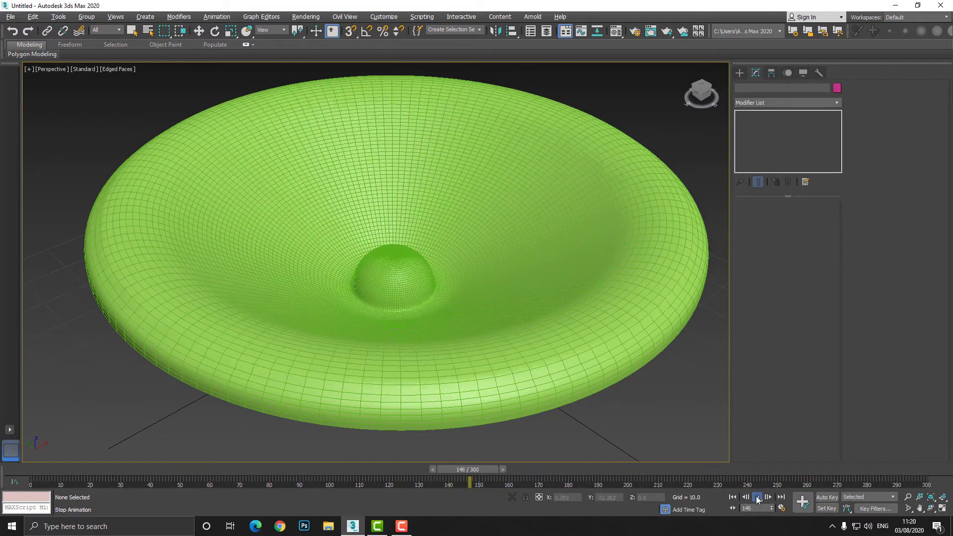
Step: Stop the ripple playback at frame 152 of 300
key("w")
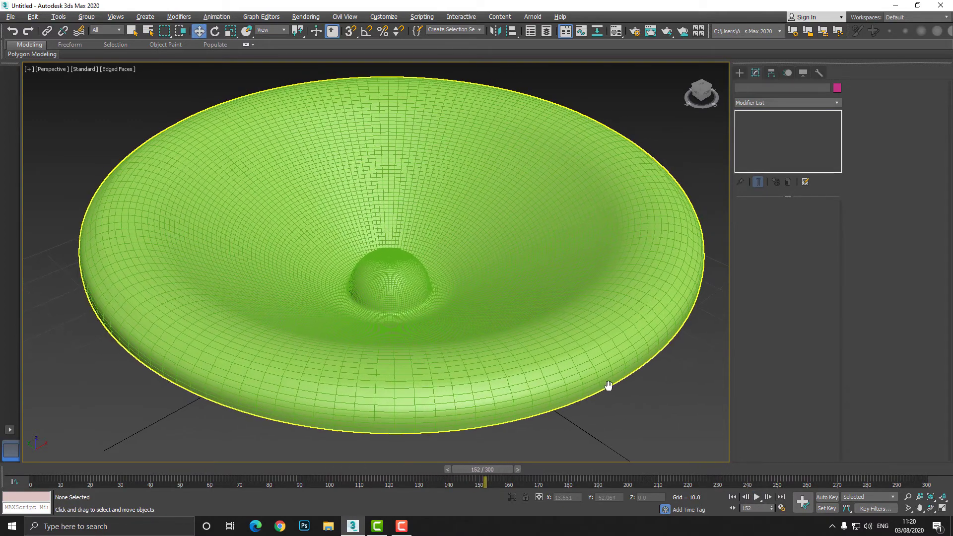